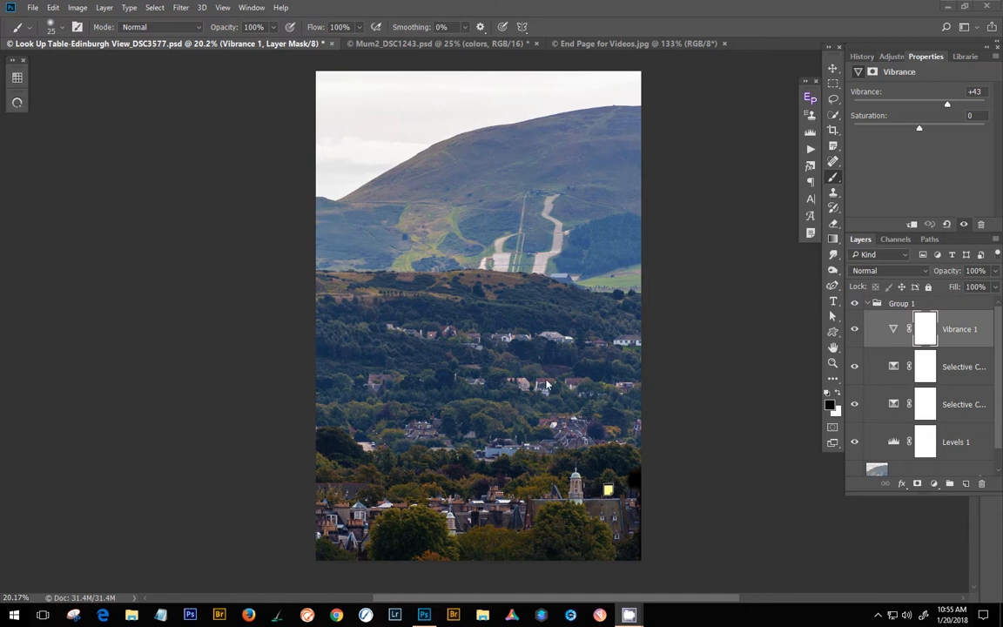
Hide the adjustments above Levels 1, review the Levels settings, and show the lower Selective Color layer to examine its Yellows values.
click(960, 440)
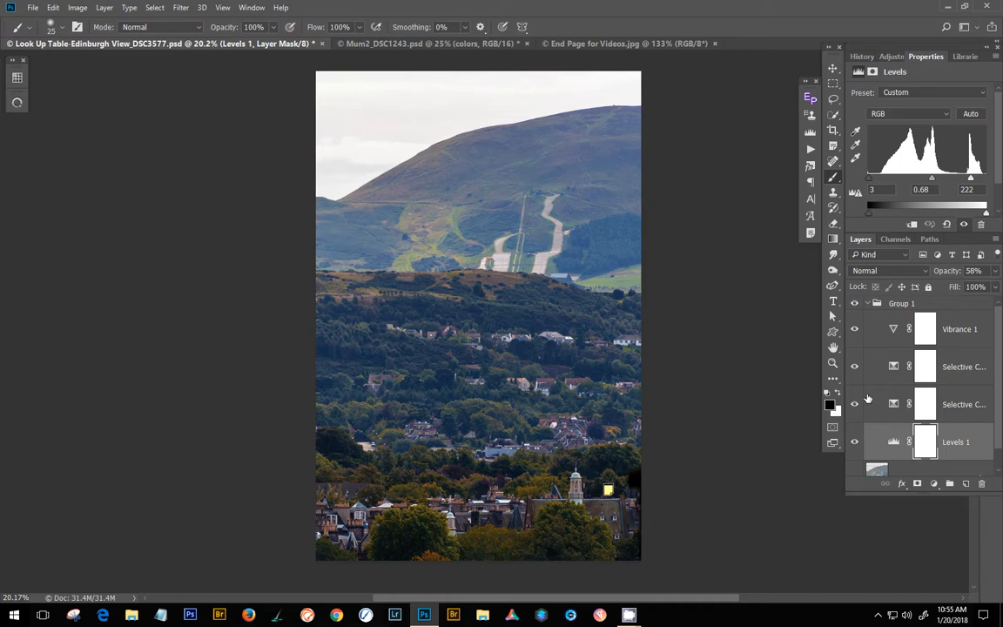
drag(856, 330, 854, 406)
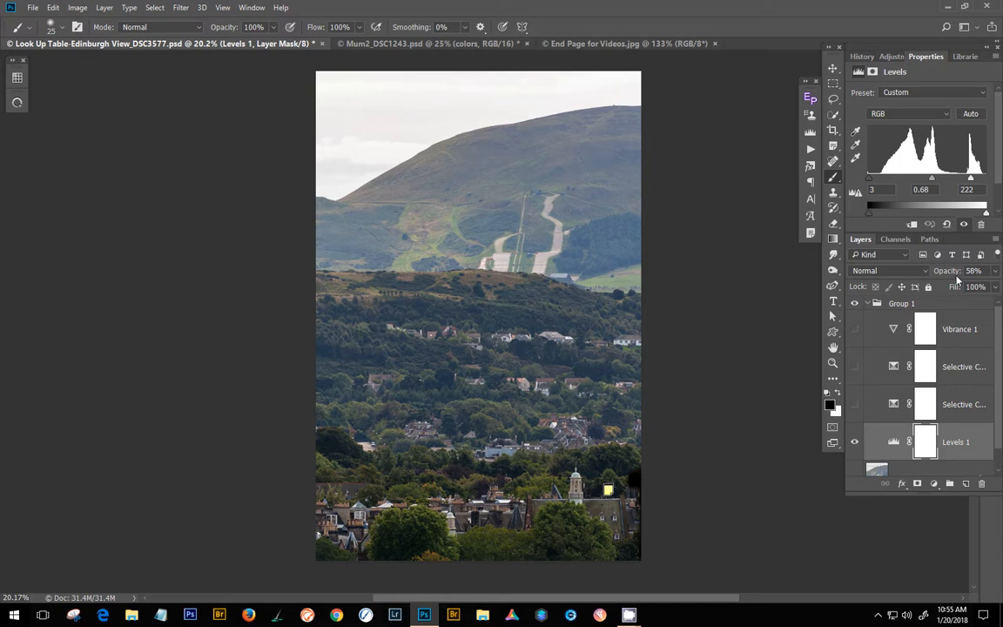
click(854, 403)
click(896, 404)
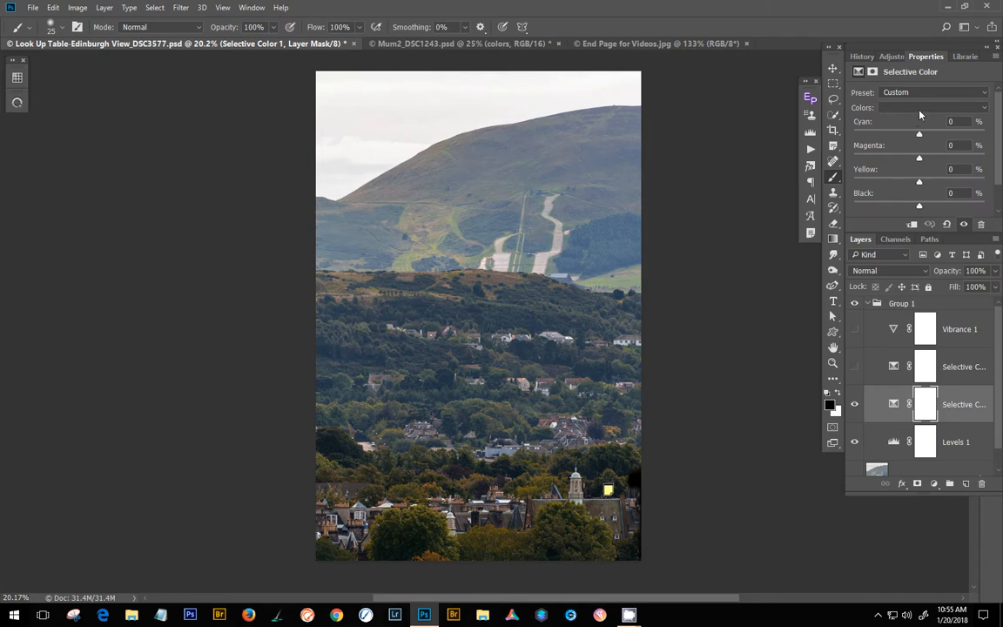
click(919, 109)
click(918, 131)
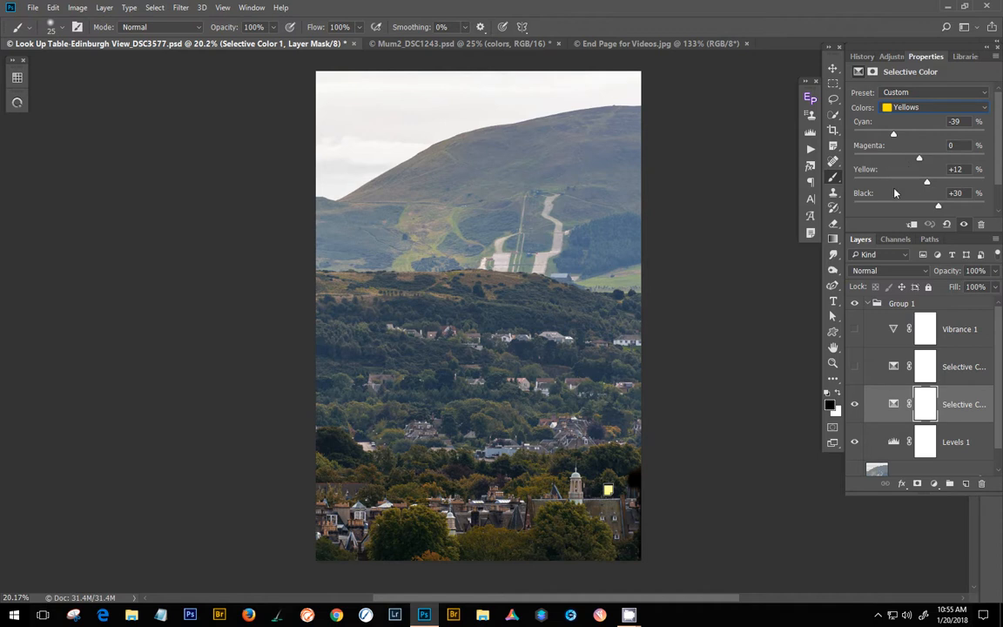
scroll(888, 209, down, 2)
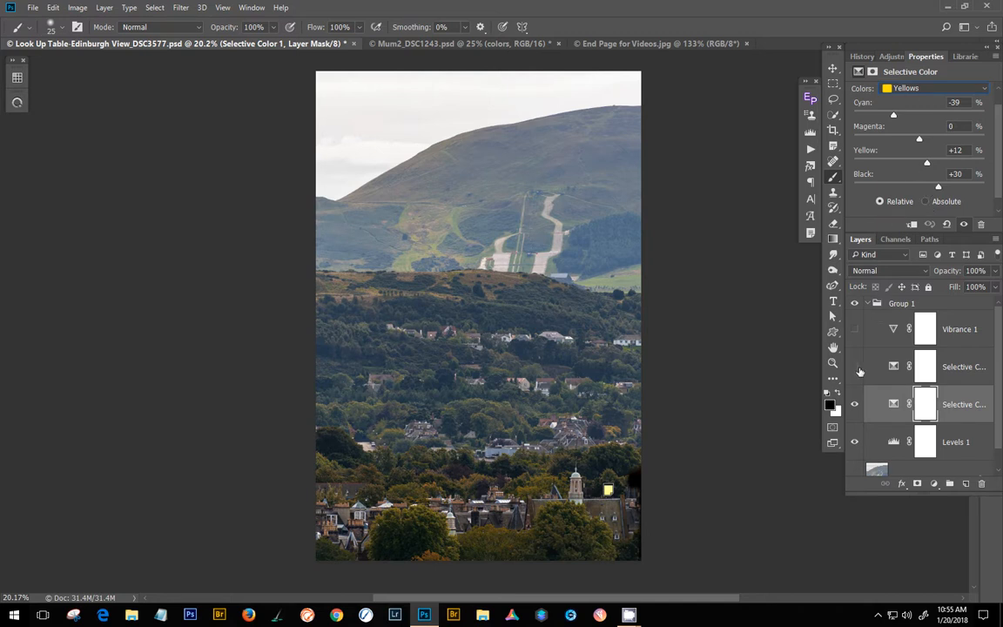
Show the upper Selective Color layer and examine its Neutrals values.
click(854, 366)
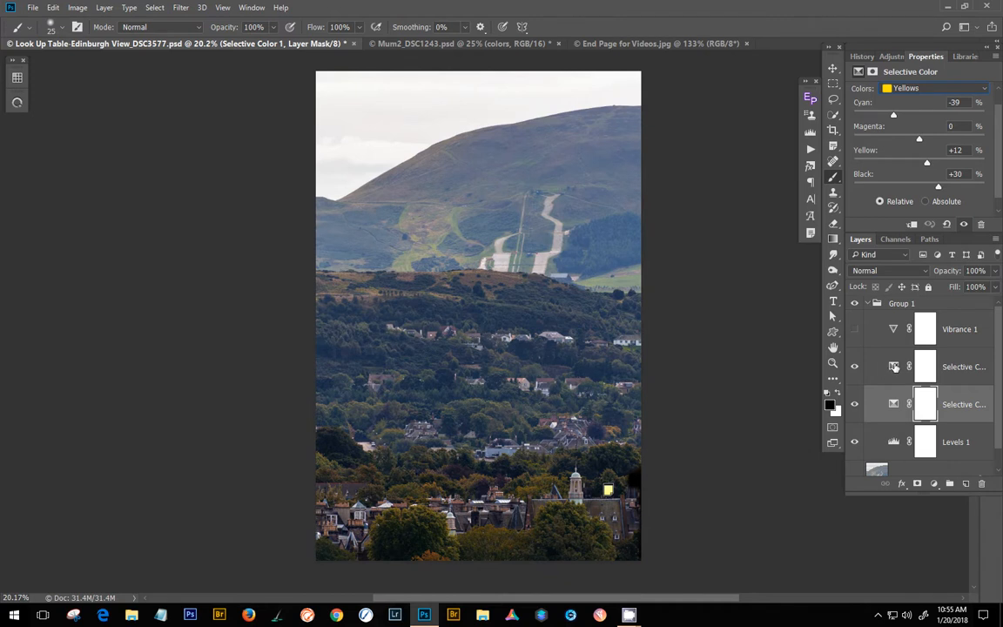
click(894, 366)
click(917, 90)
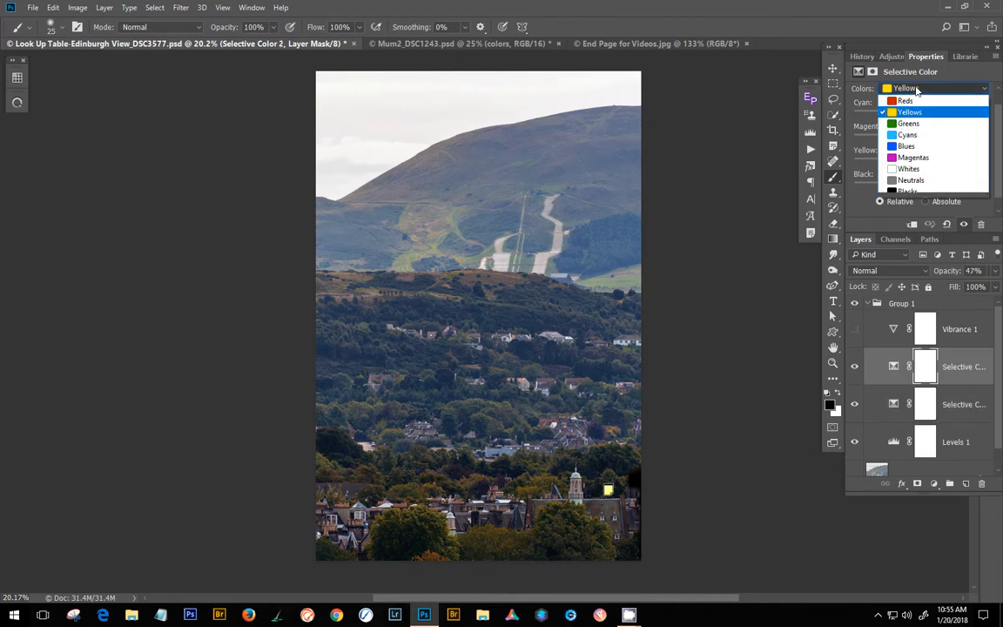
click(921, 178)
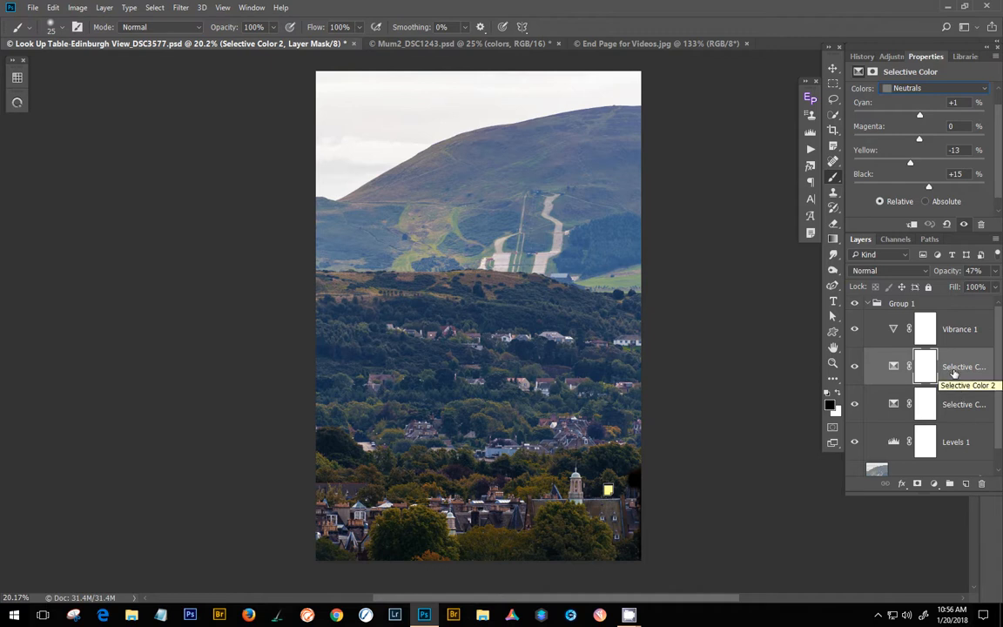
Review the lower Selective Color layer and the Vibrance layer, and check the layer stack down to the Background.
click(969, 405)
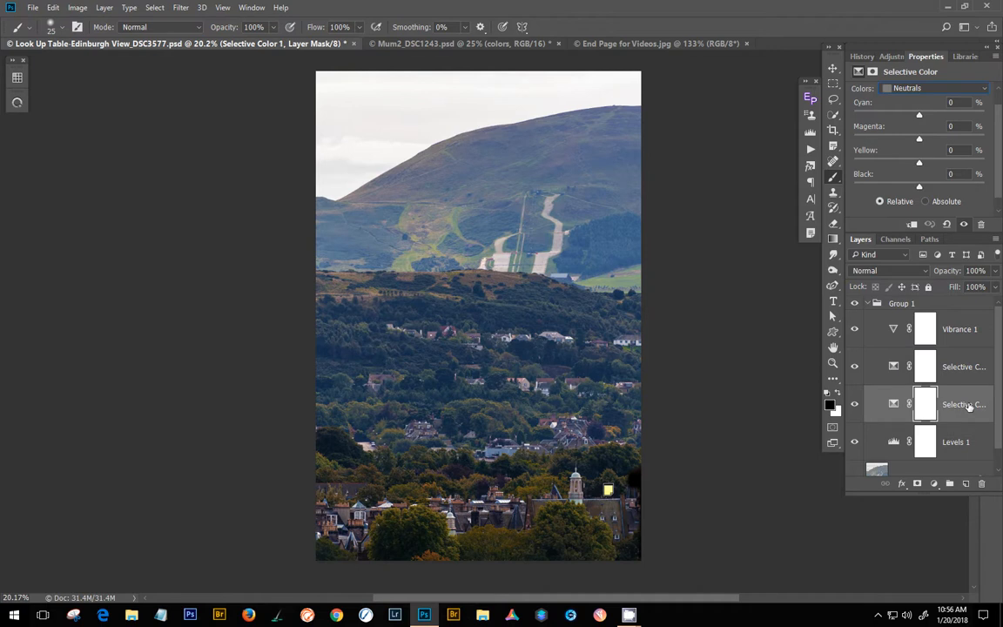
click(961, 338)
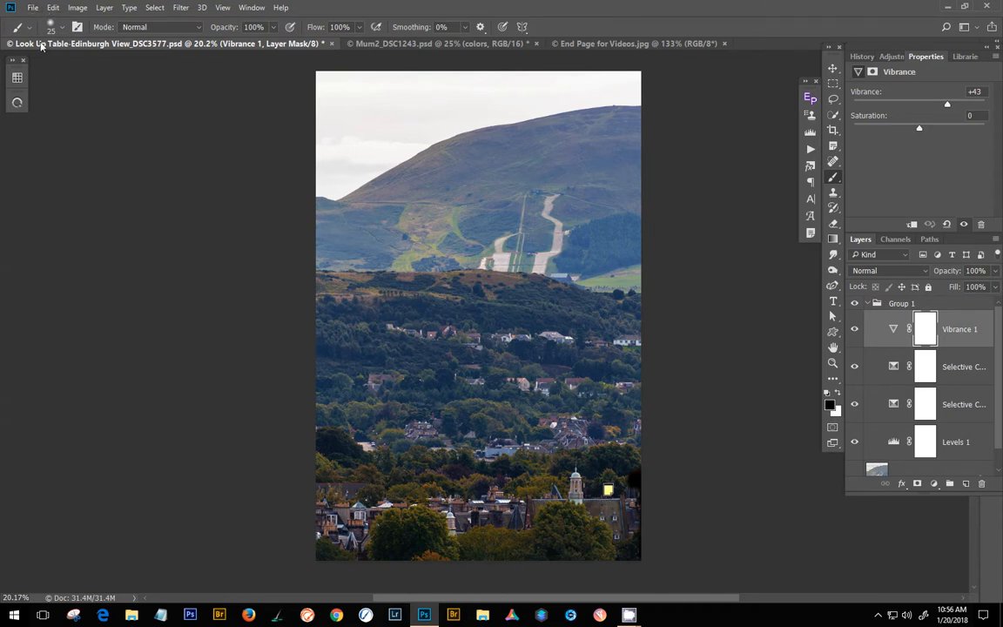
scroll(909, 352, down, 1)
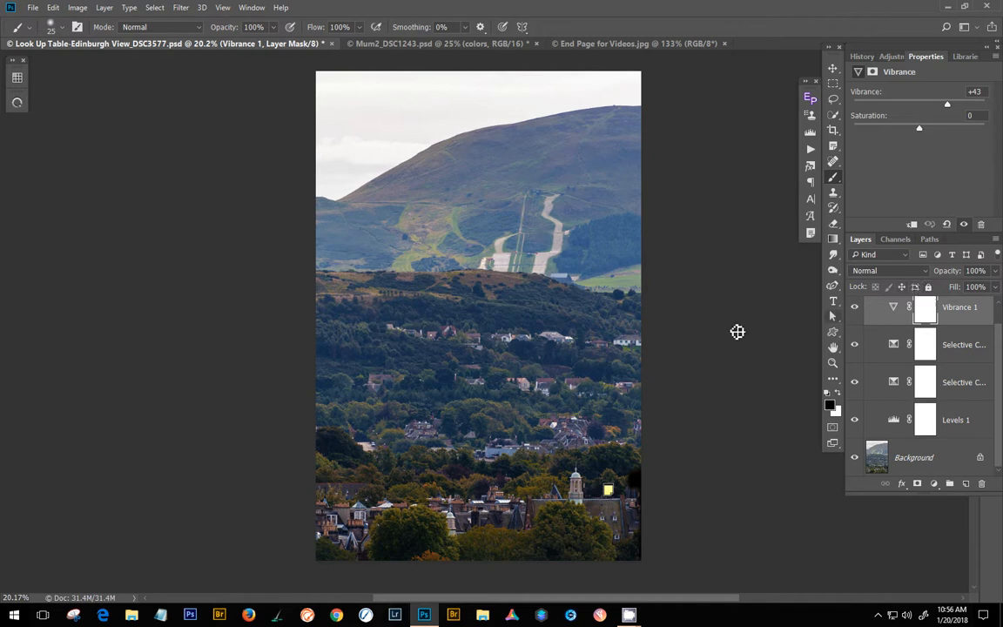
click(104, 7)
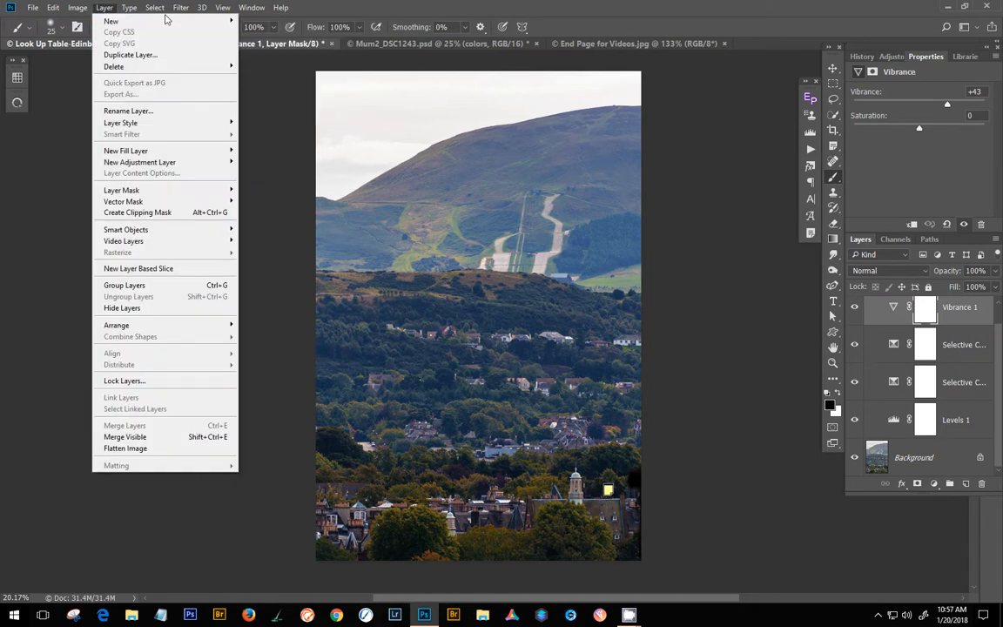
mouse_move(166, 21)
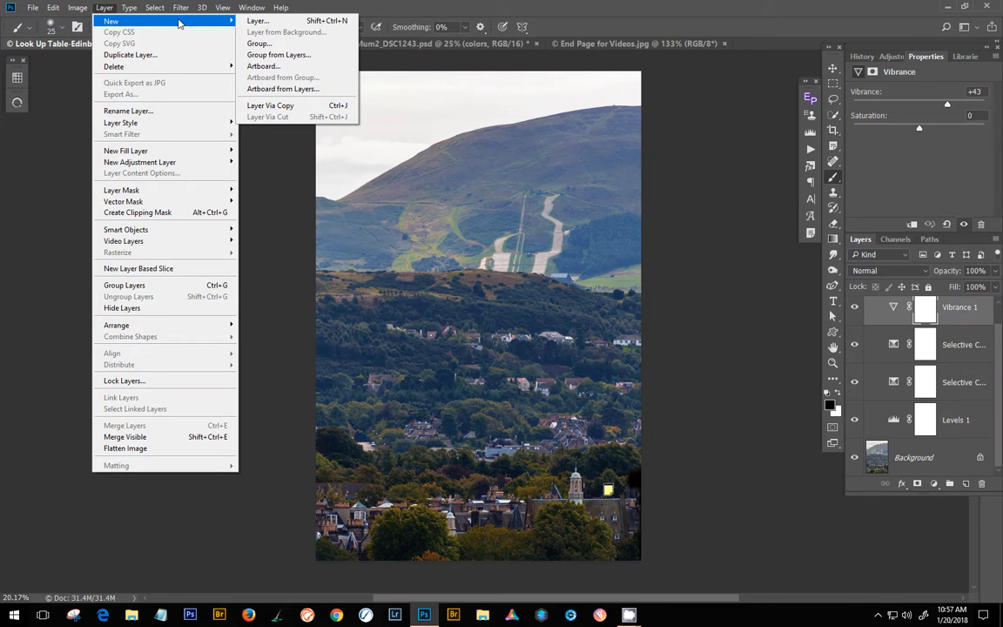
click(48, 72)
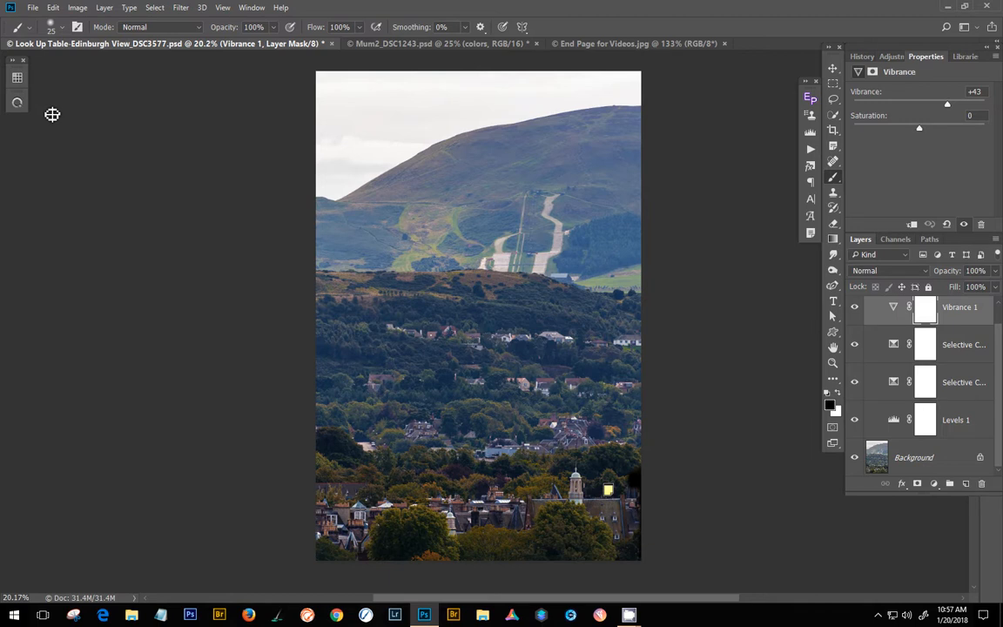
Start a Color Lookup Tables export of the document and go through its description and copyright fields.
click(33, 8)
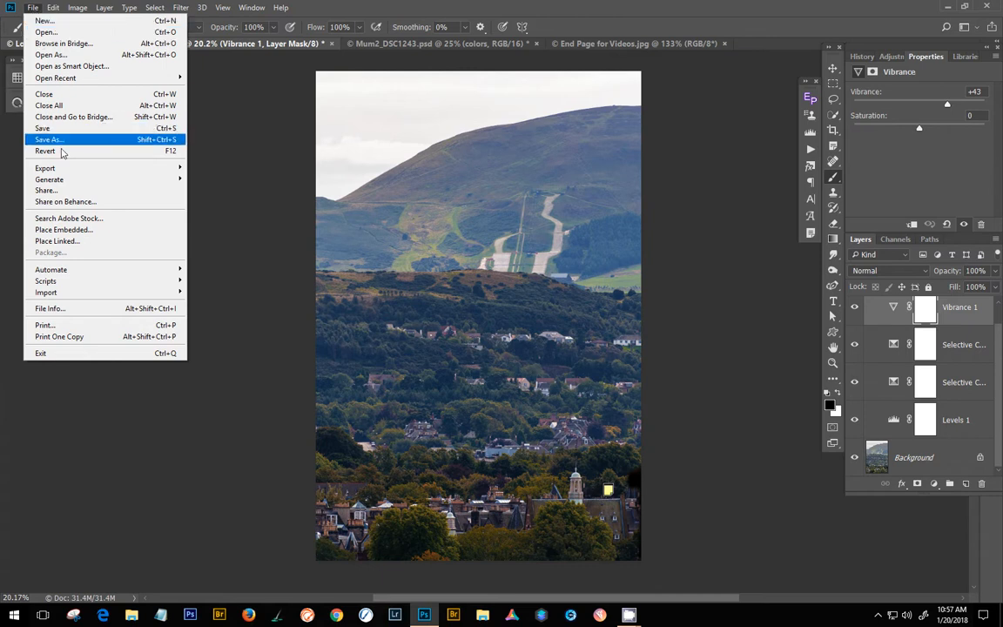
mouse_move(141, 165)
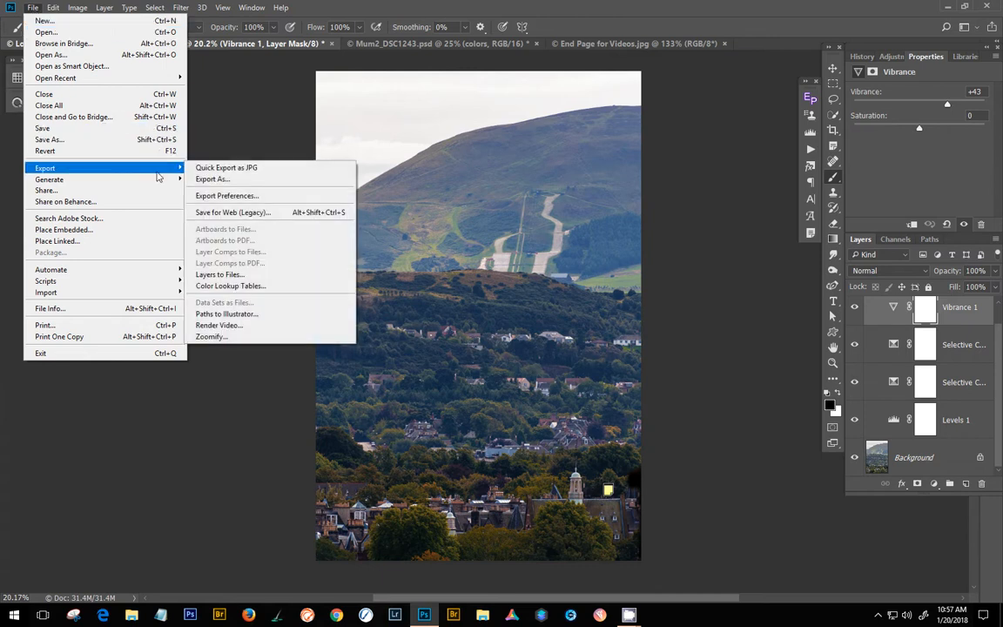
click(272, 288)
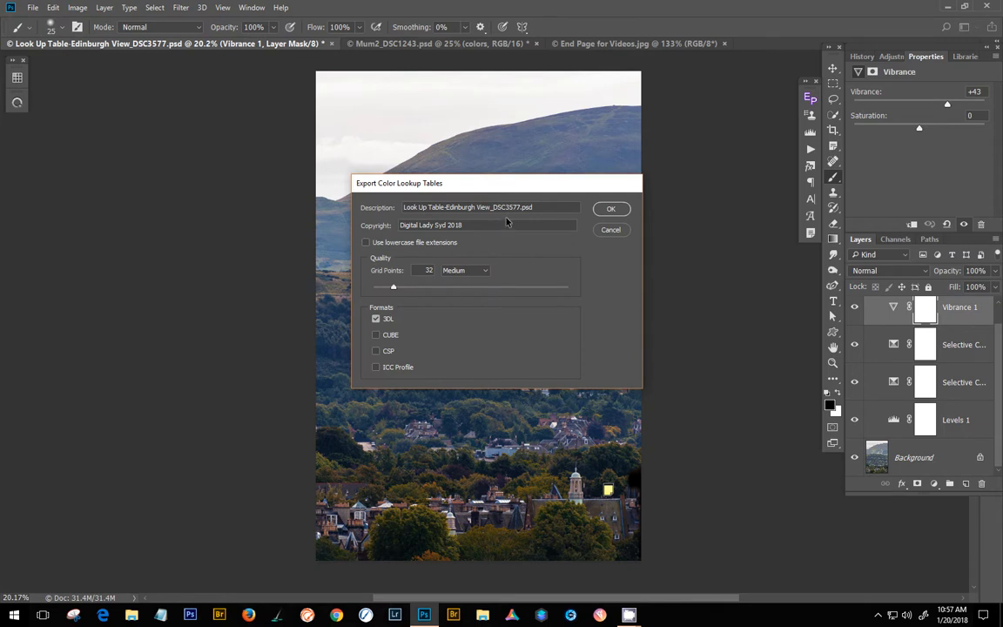
triple_click(506, 208)
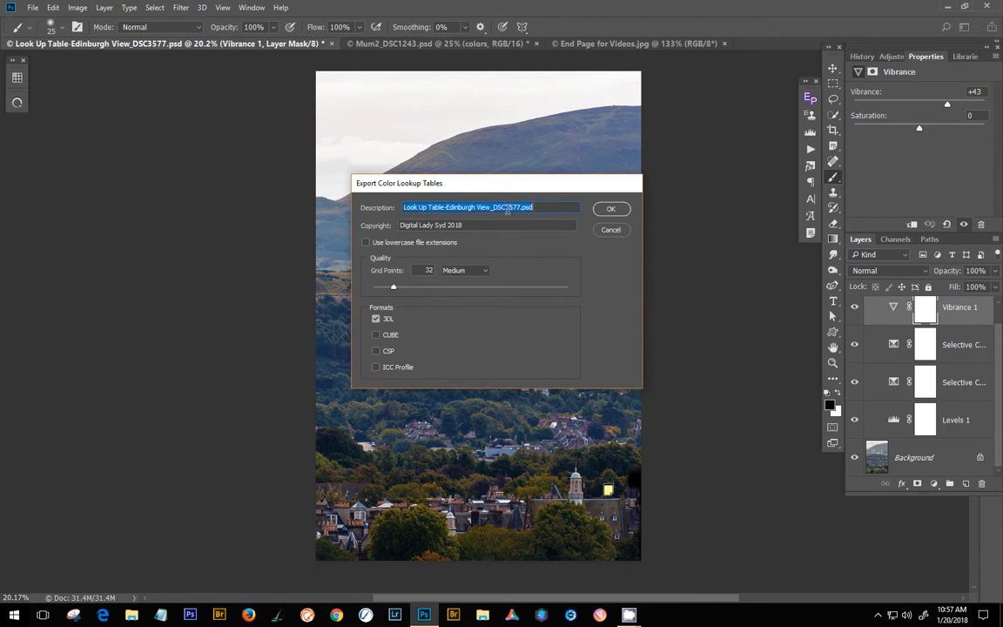
click(455, 224)
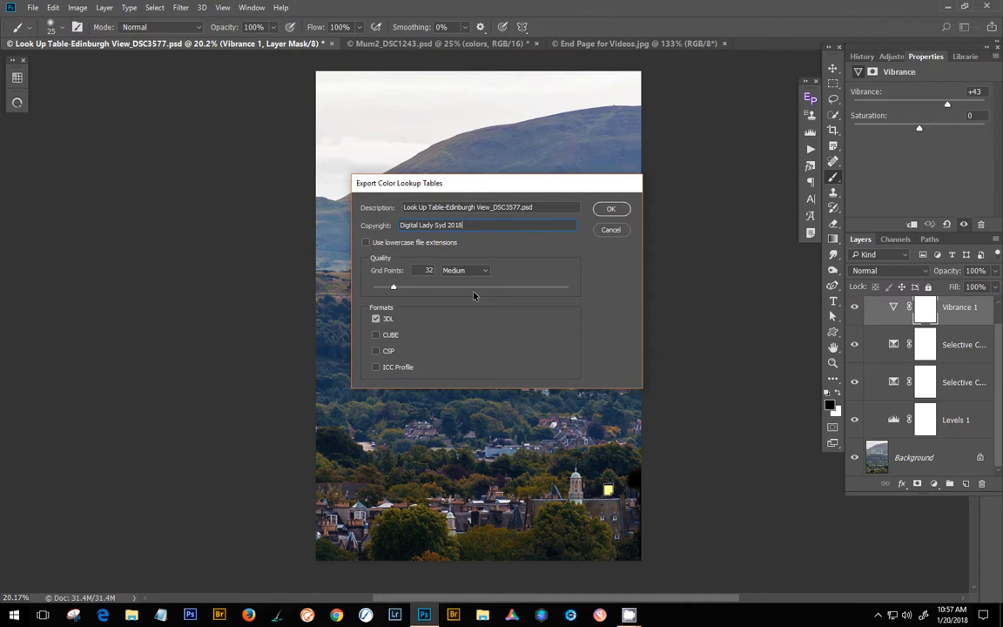
Select CUBE as the only format for the lookup table export and confirm the export settings.
click(375, 336)
click(377, 366)
click(375, 318)
click(375, 336)
click(375, 335)
click(376, 318)
click(375, 335)
click(376, 335)
click(386, 321)
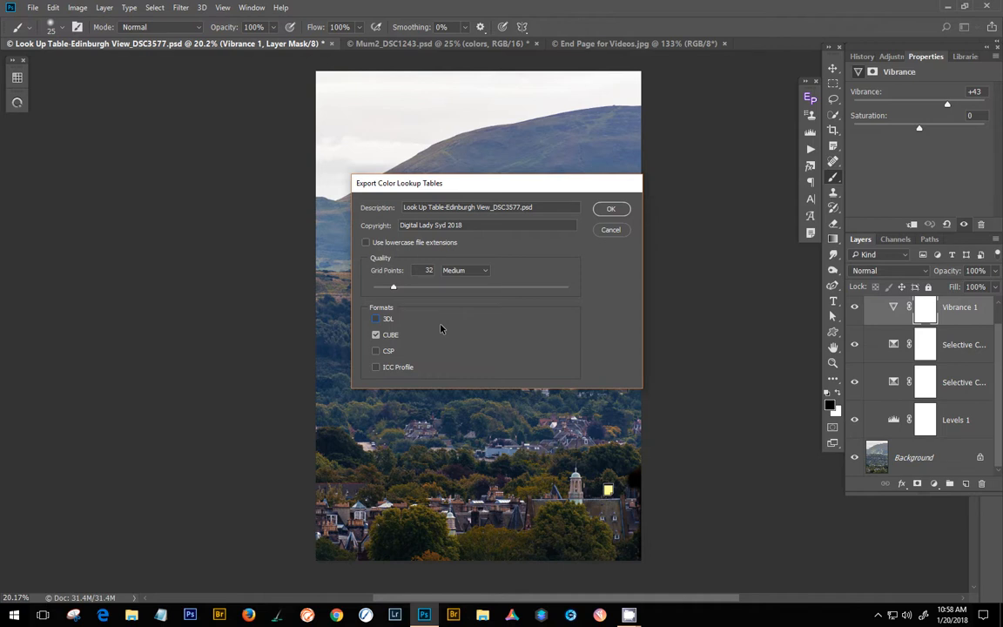
click(610, 209)
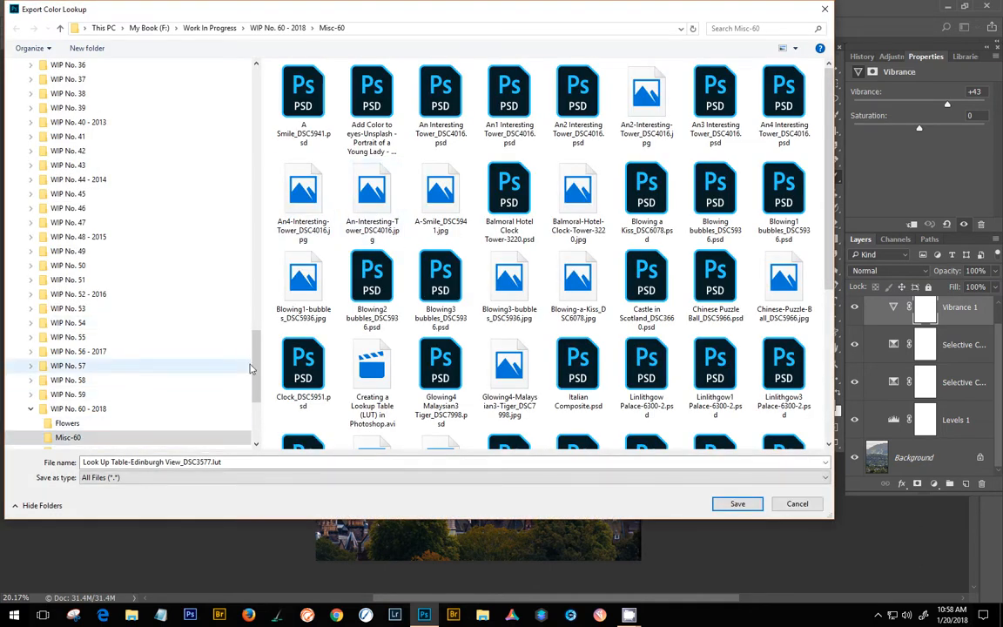
Choose the Color Lookup Tables folder as the save location and begin the file name with "SJ".
drag(257, 366, 256, 96)
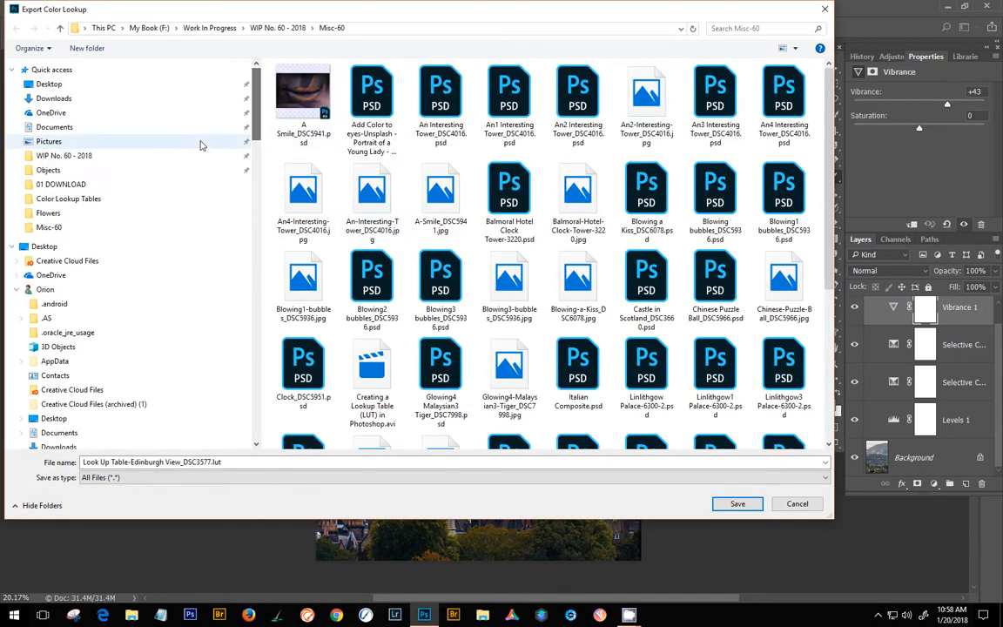
click(102, 201)
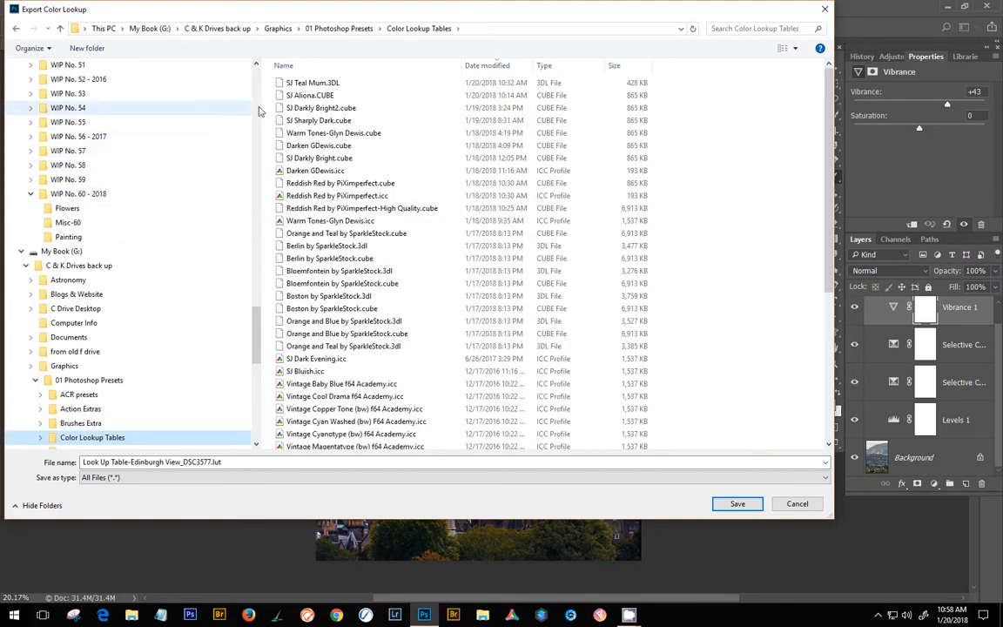
click(238, 462)
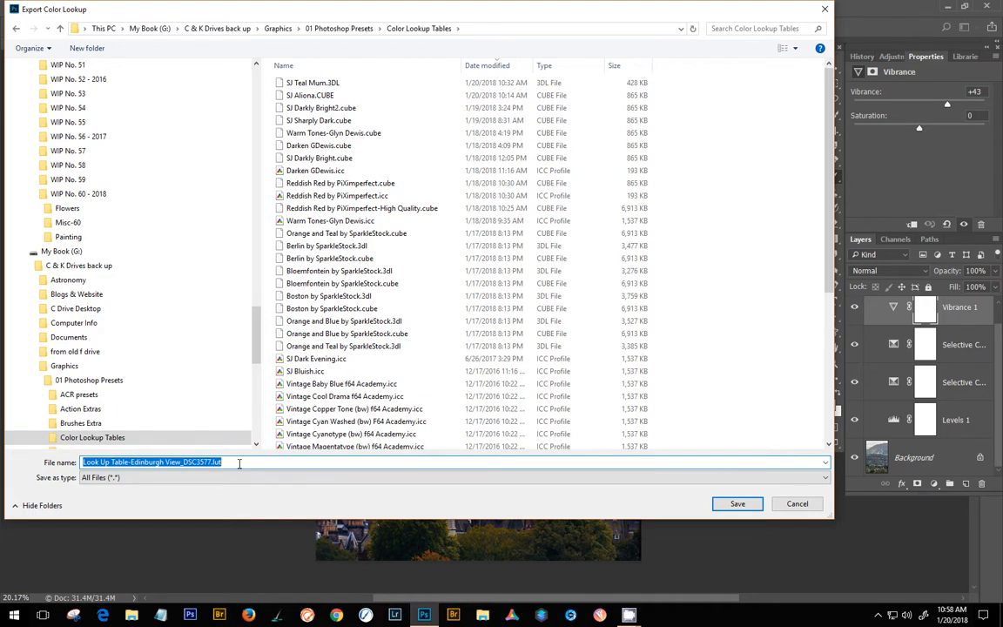
text(SJ)
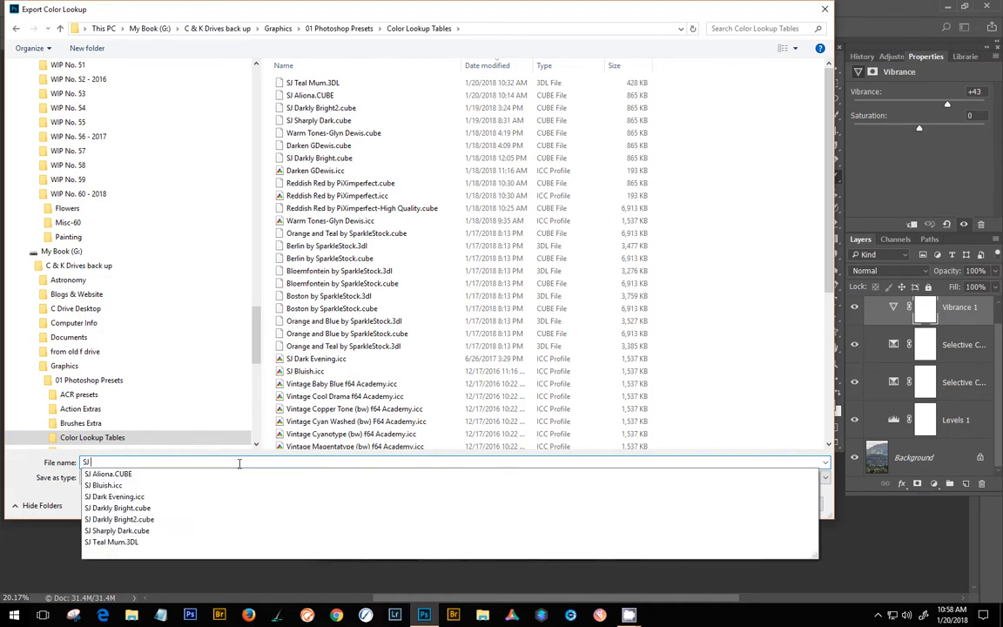
text( Brightly)
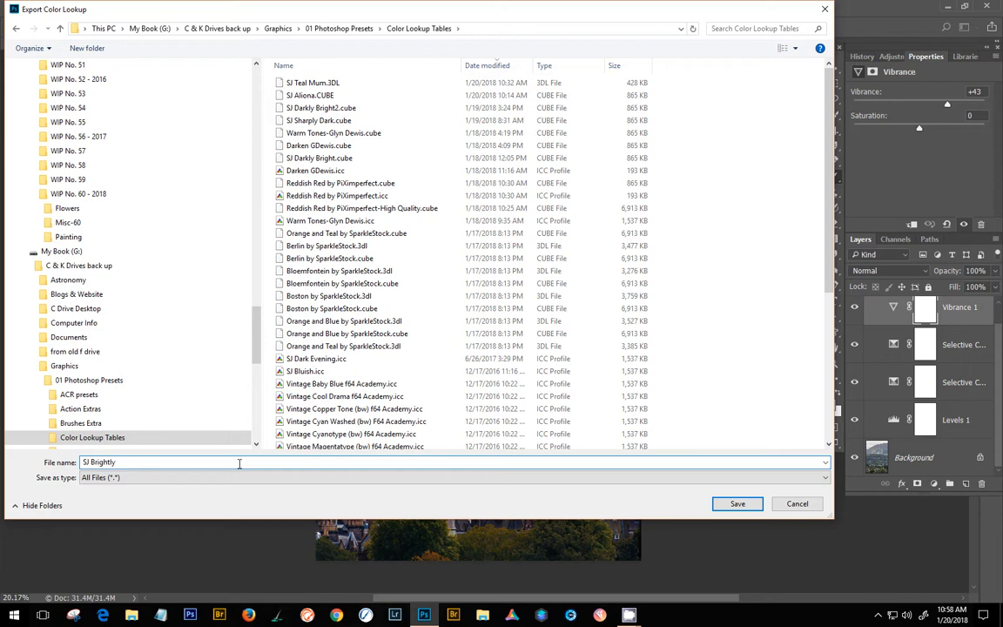
key(BackSpace)
key(BackSpace)
key(BackSpace)
key(BackSpace)
key(BackSpace)
key(BackSpace)
key(BackSpace)
key(BackSpace)
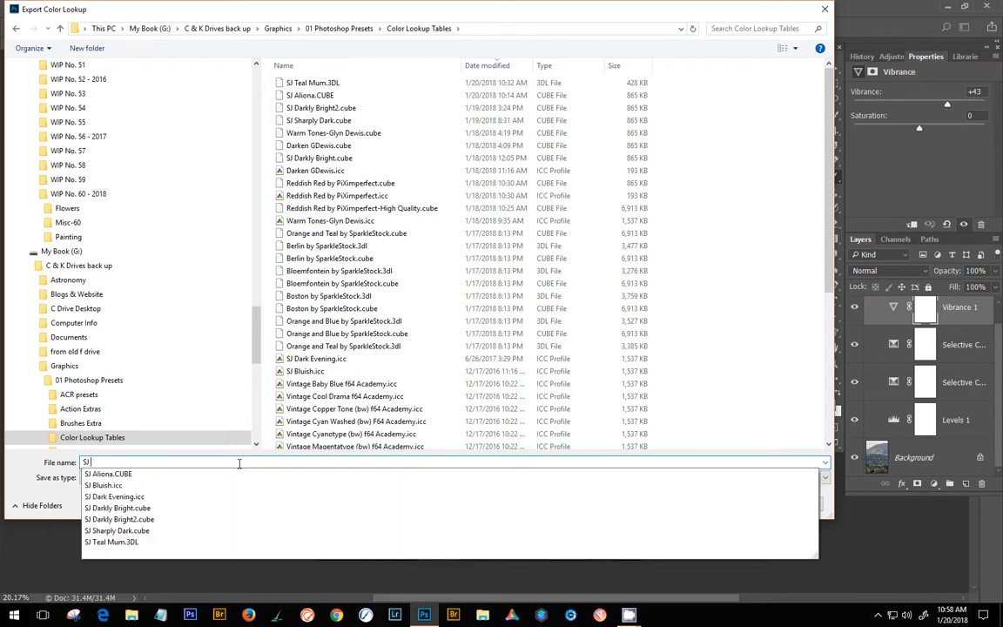
Complete the file name as "SJ darklly bright3" and save the exported lookup table.
text(darkly)
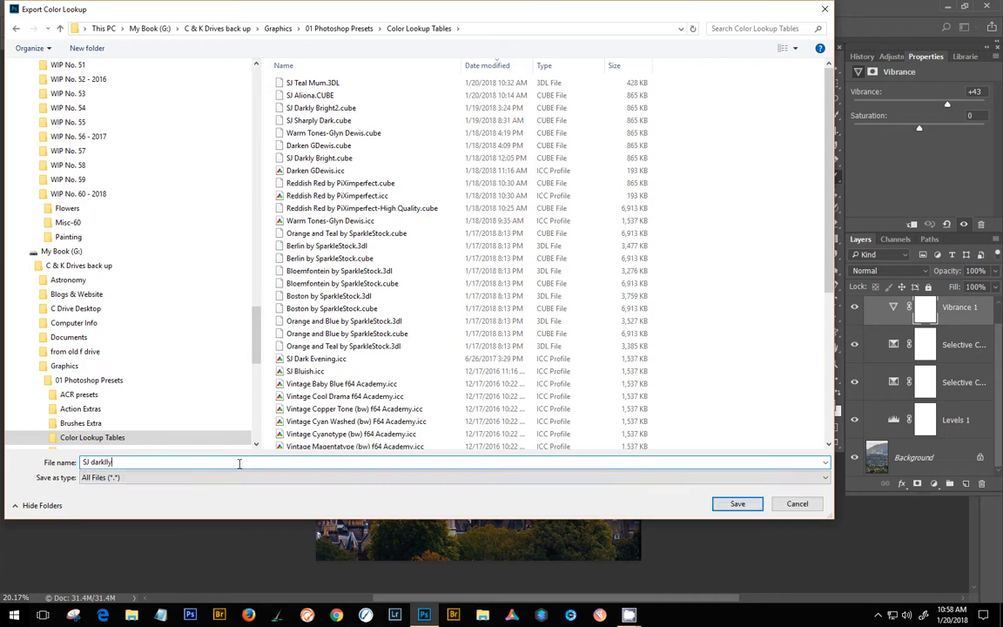
text( bright3)
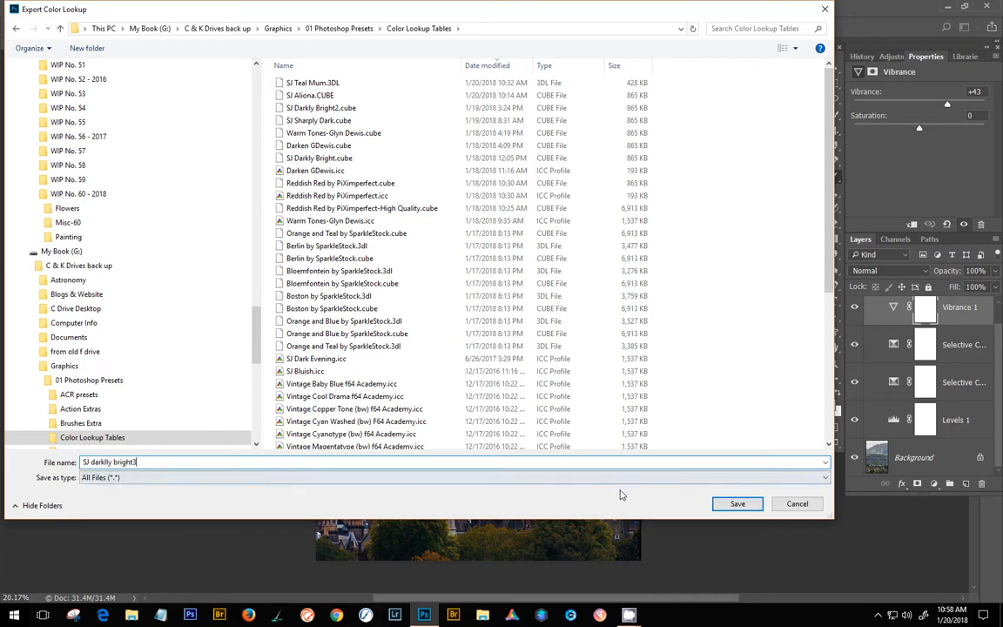
click(737, 504)
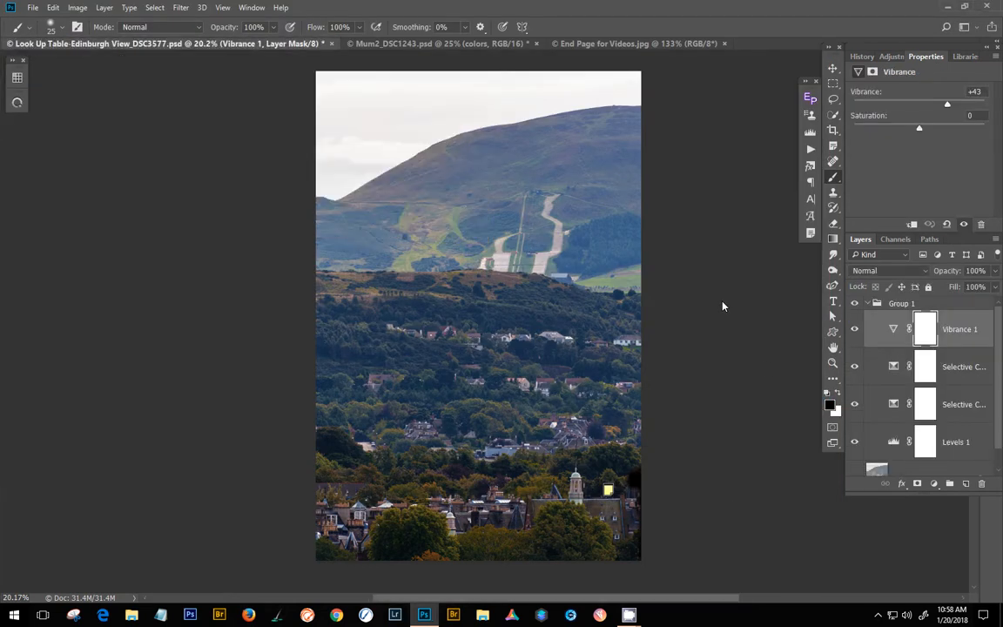
Collapse Group 1 and add a Color Lookup adjustment layer above it.
click(867, 305)
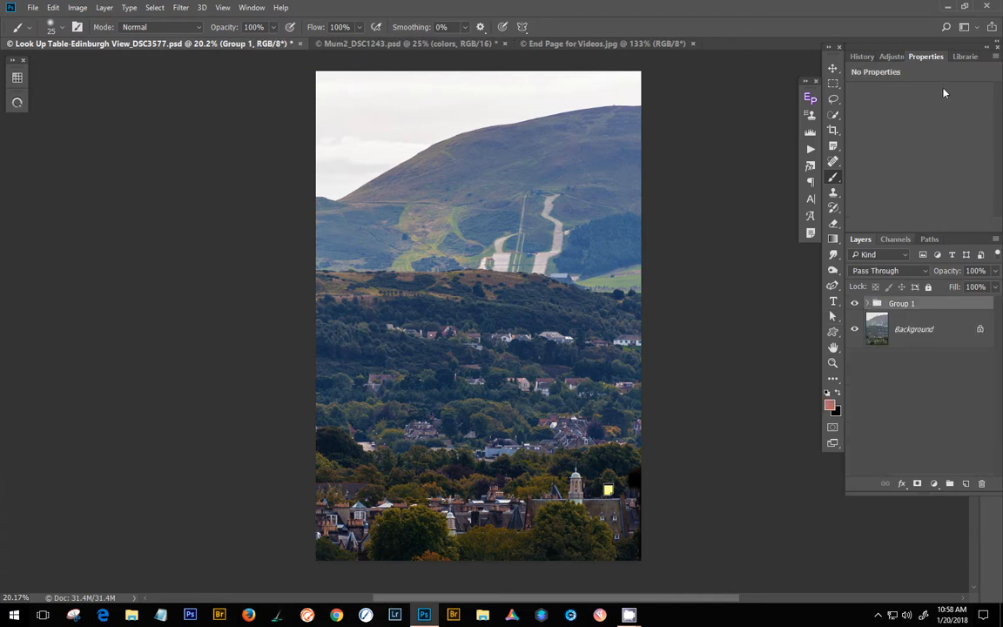
click(890, 56)
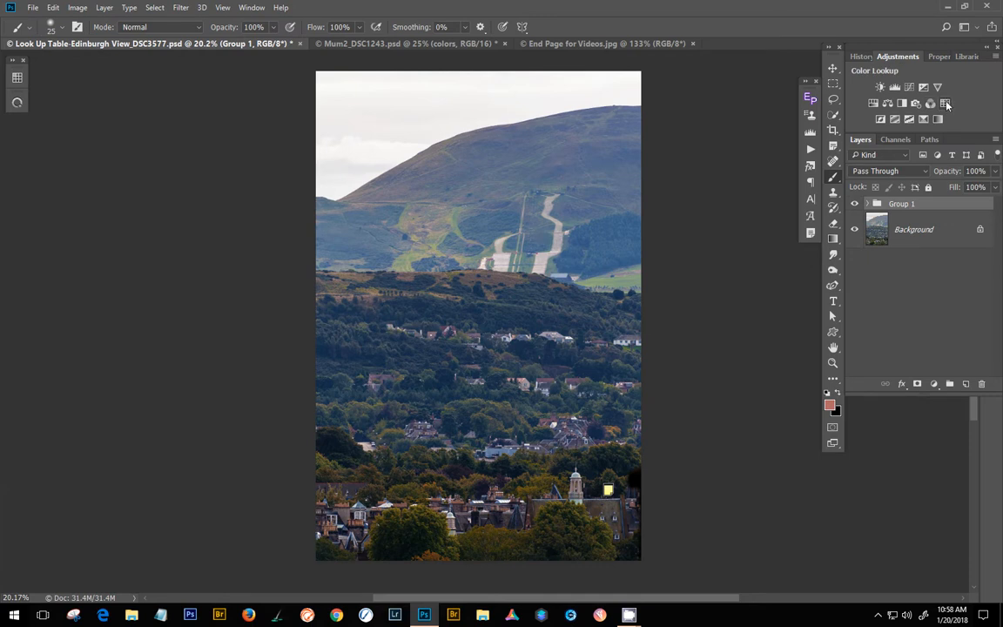
click(946, 103)
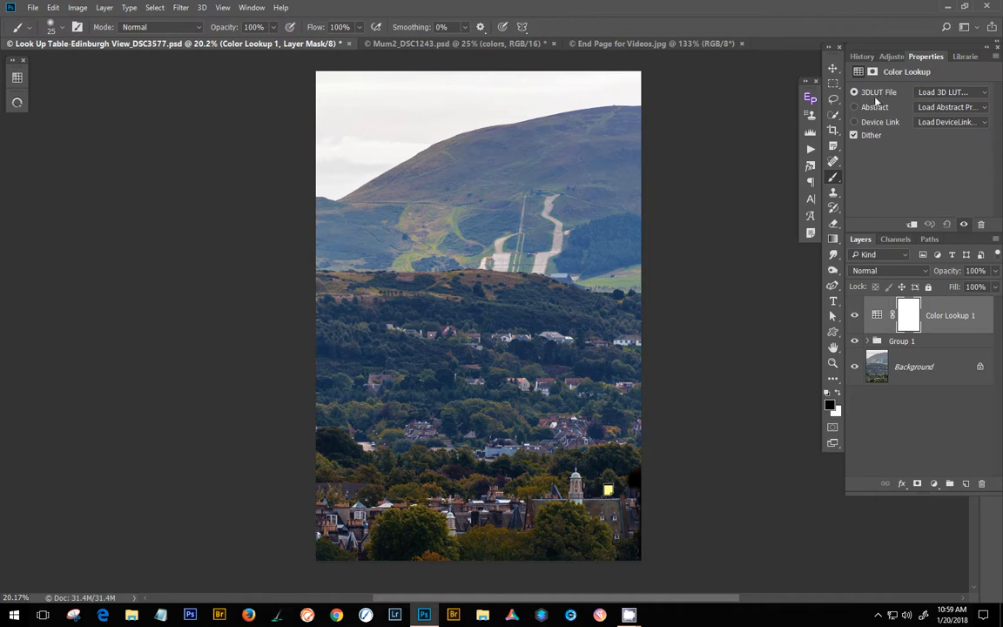
Load SJ darklly bright3.CUBE from the Color Lookup Tables folder as the 3D LUT for Color Lookup 1.
click(956, 94)
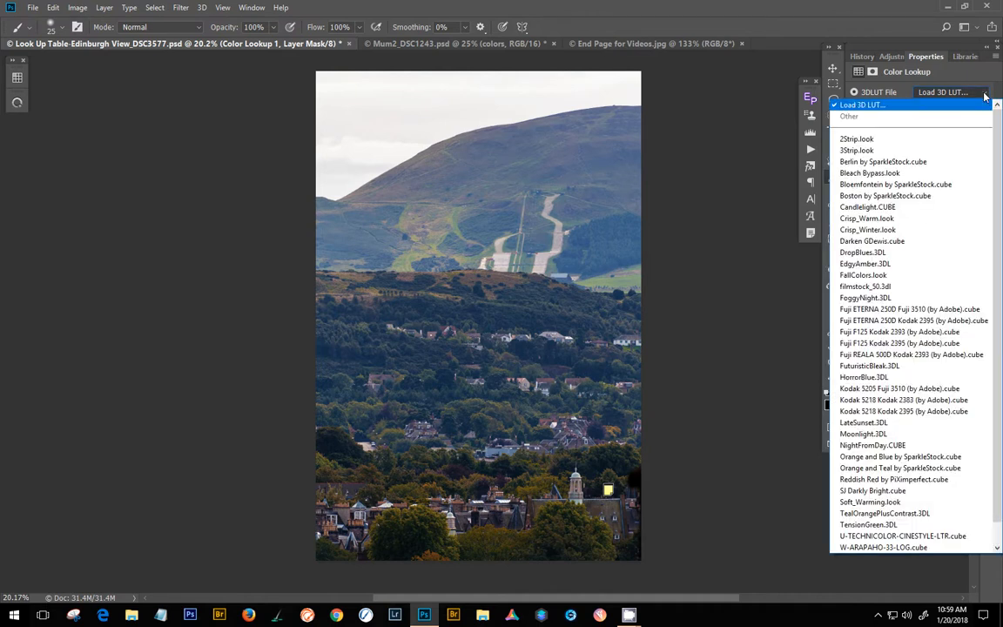
click(941, 107)
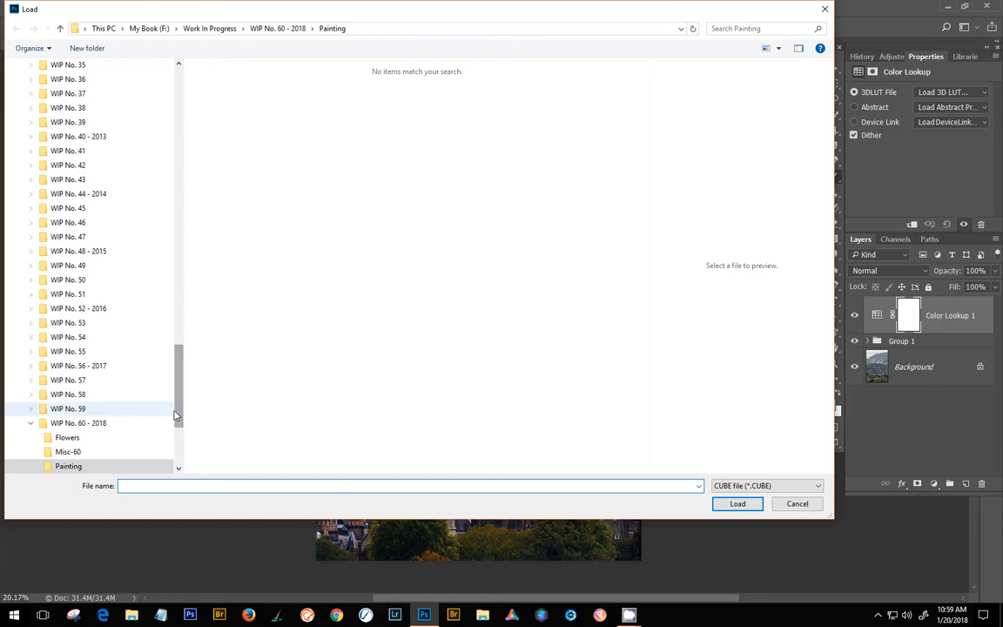
drag(179, 405, 244, 128)
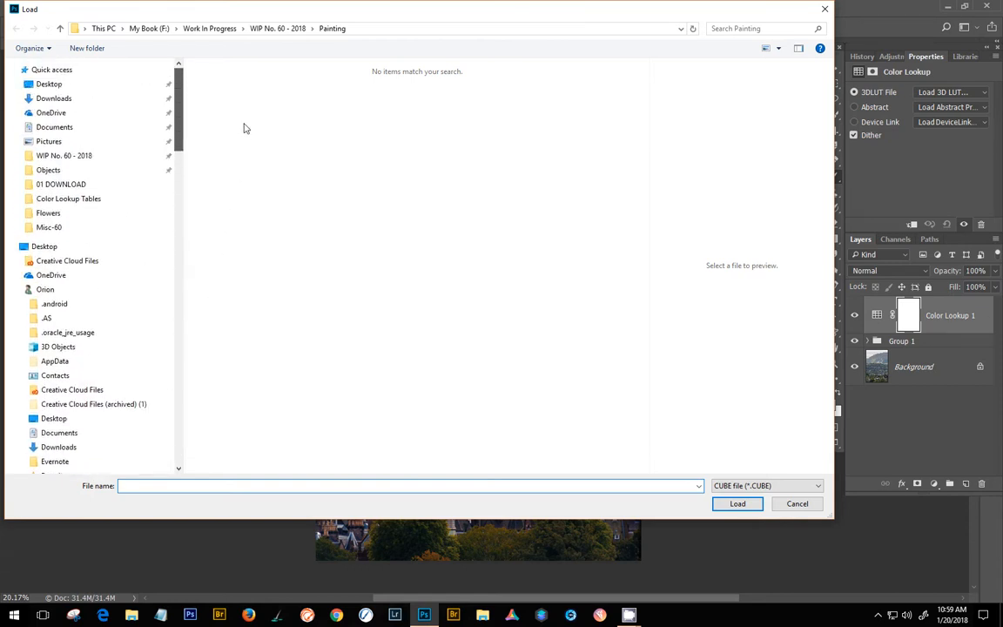
click(79, 198)
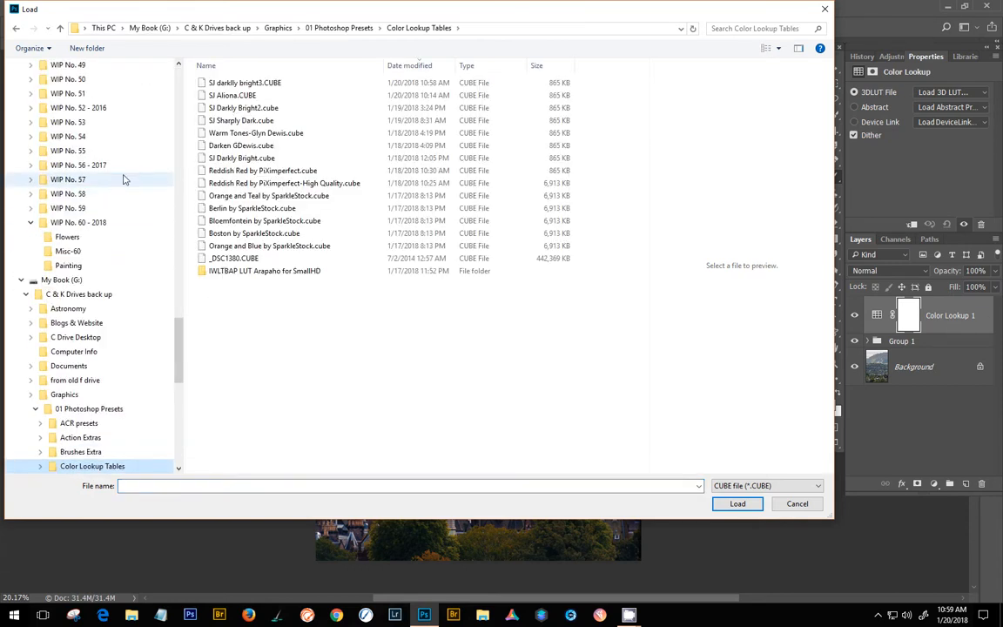
click(291, 83)
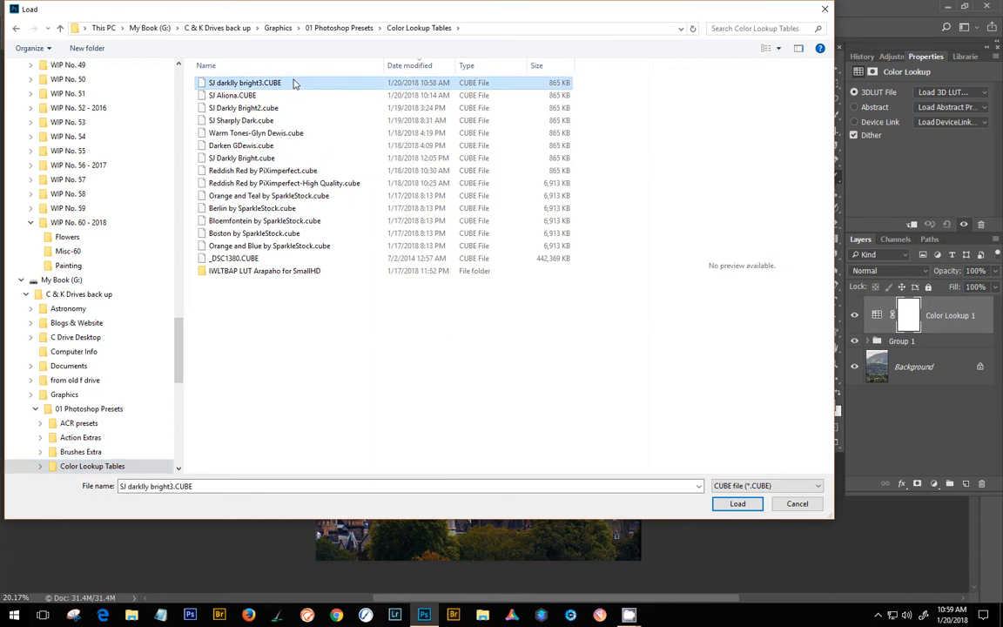
click(738, 503)
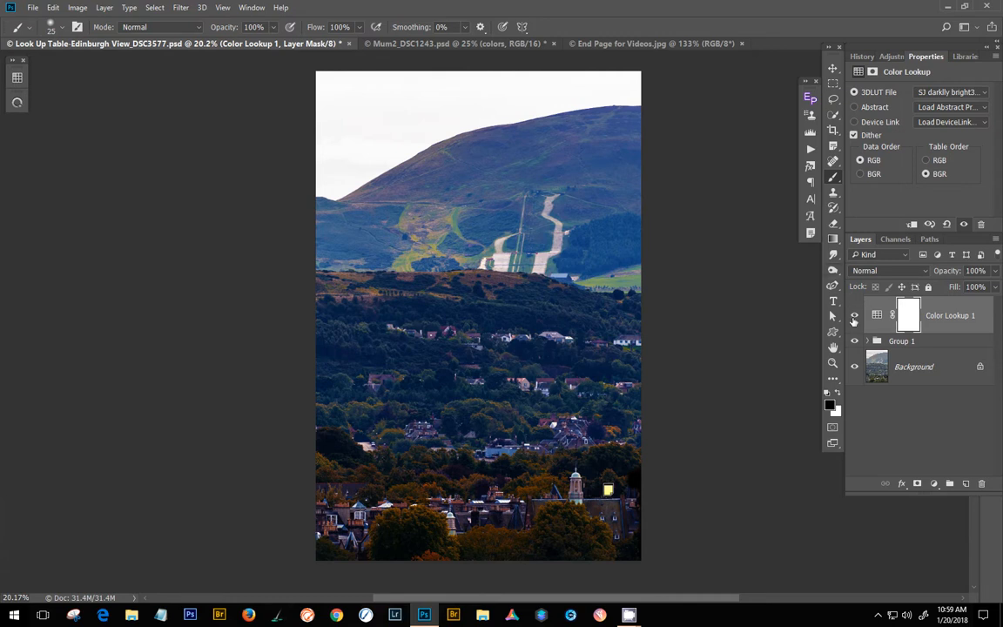
Toggle Color Lookup 1 and Group 1 to compare their effects, leaving Group 1 hidden and Color Lookup 1 shown.
click(854, 316)
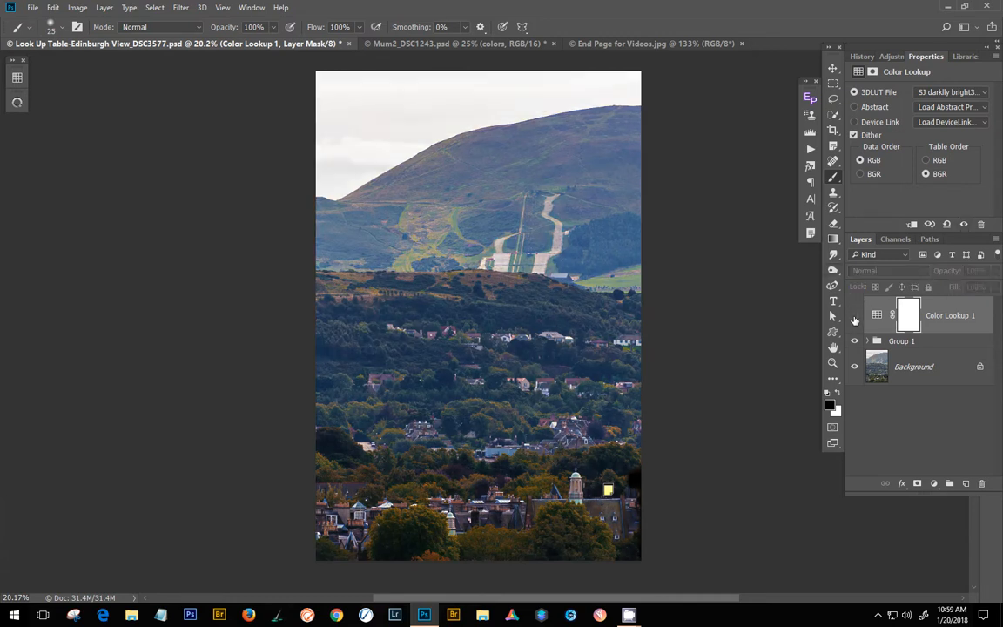
click(854, 317)
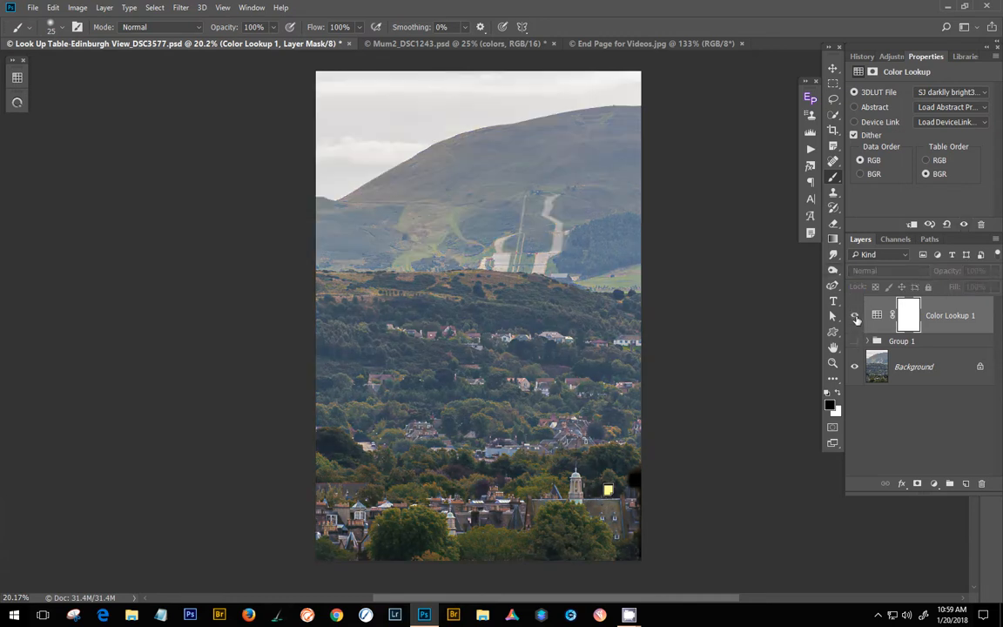
click(855, 317)
click(854, 341)
click(855, 341)
click(854, 316)
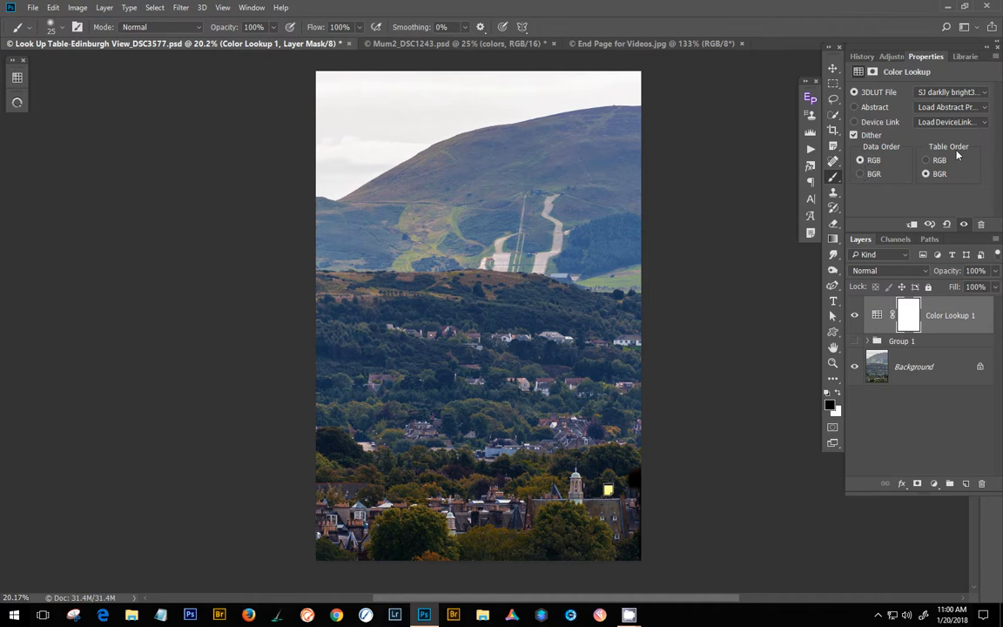
Set the lookup's data order to BGR and table order to RGB, and compare the look against Group 1.
click(861, 175)
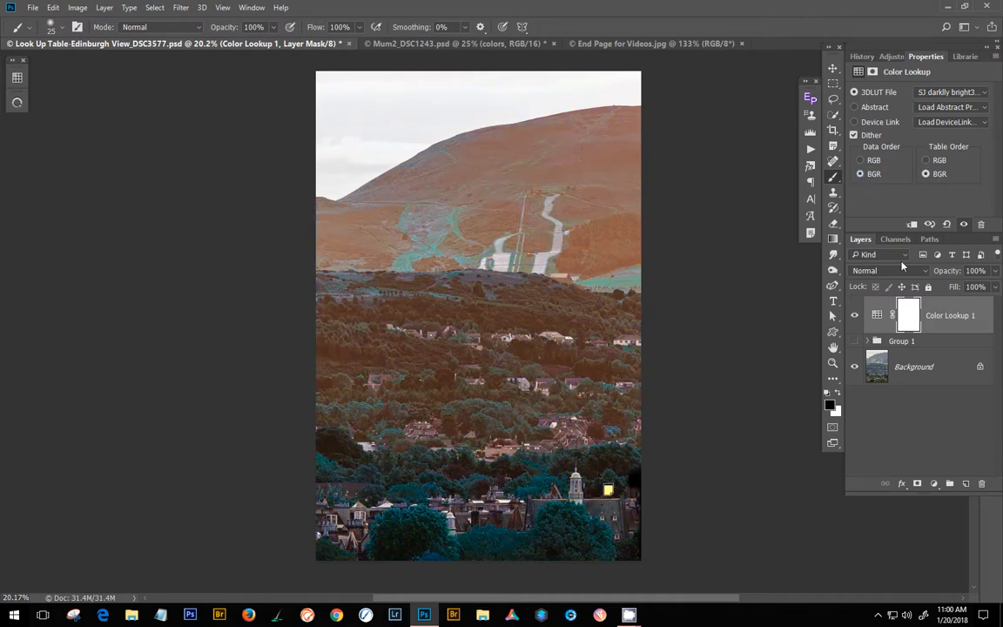
click(925, 161)
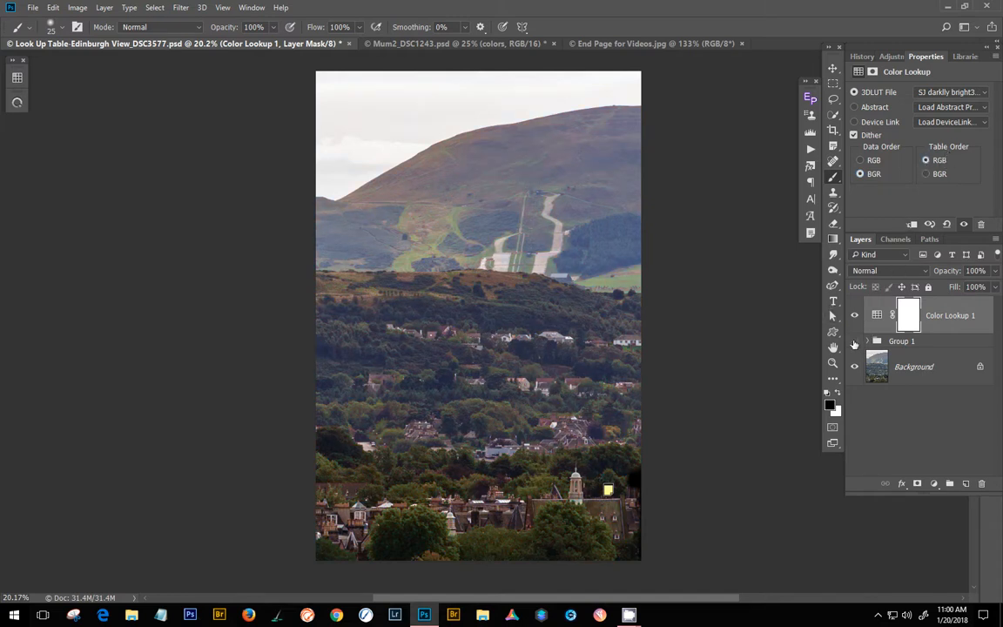
click(858, 317)
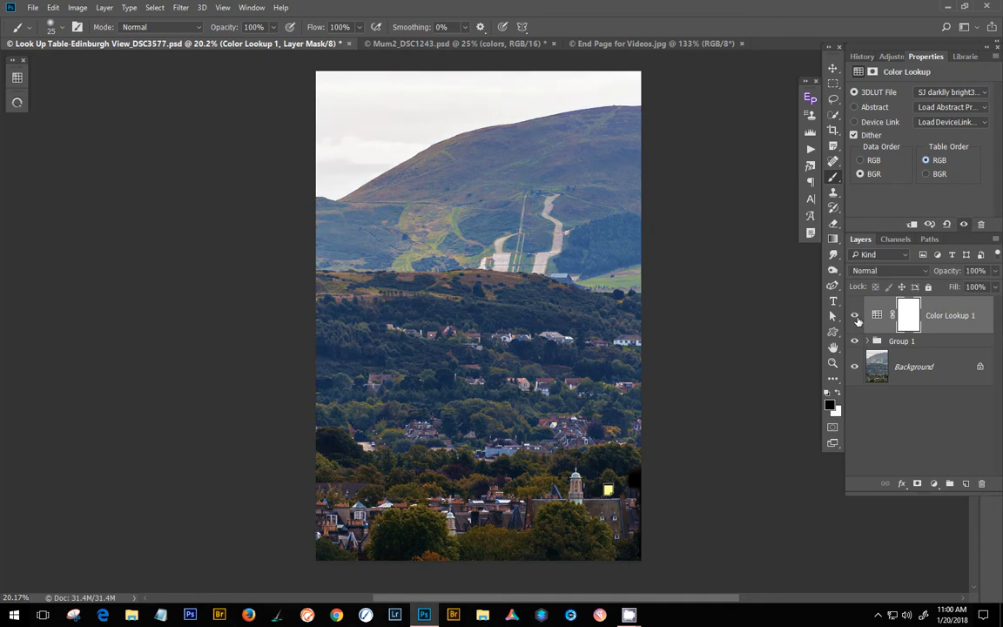
click(854, 318)
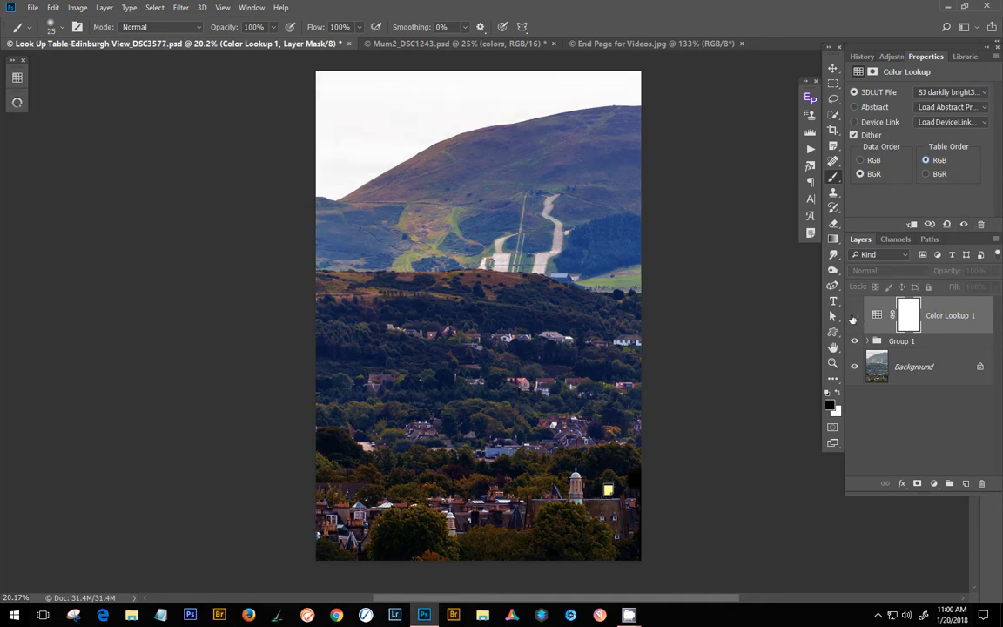
click(854, 317)
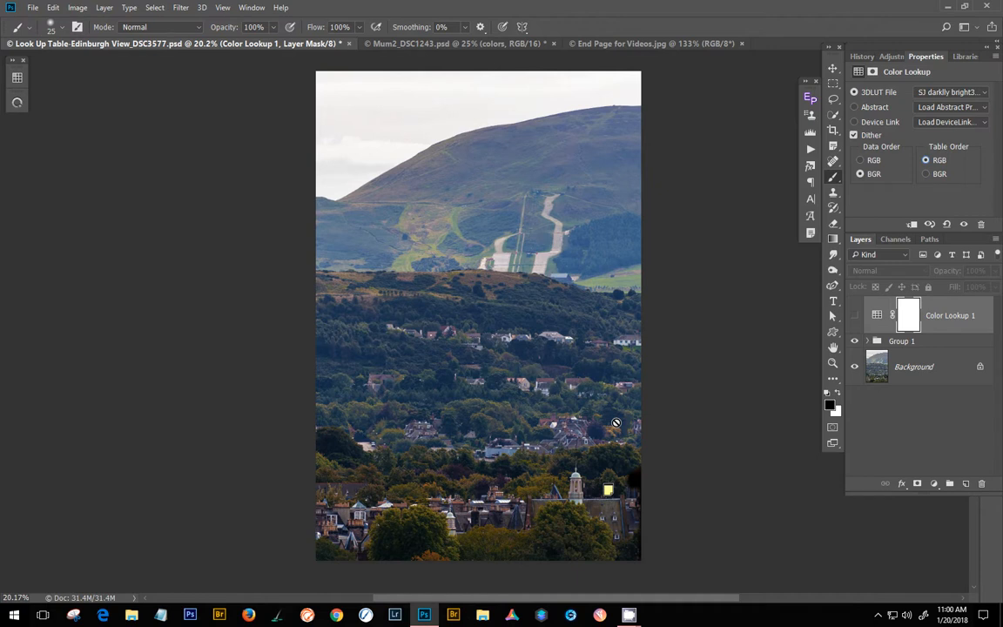
click(854, 316)
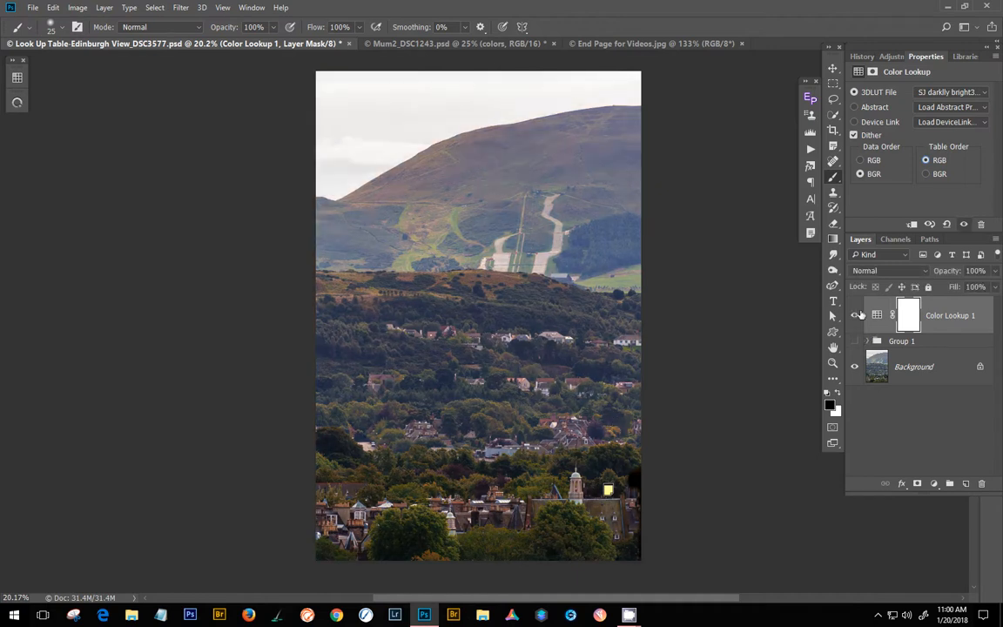
Set Color Lookup 1 to Multiply blending at 49% opacity and switch its table order to BGR.
click(892, 275)
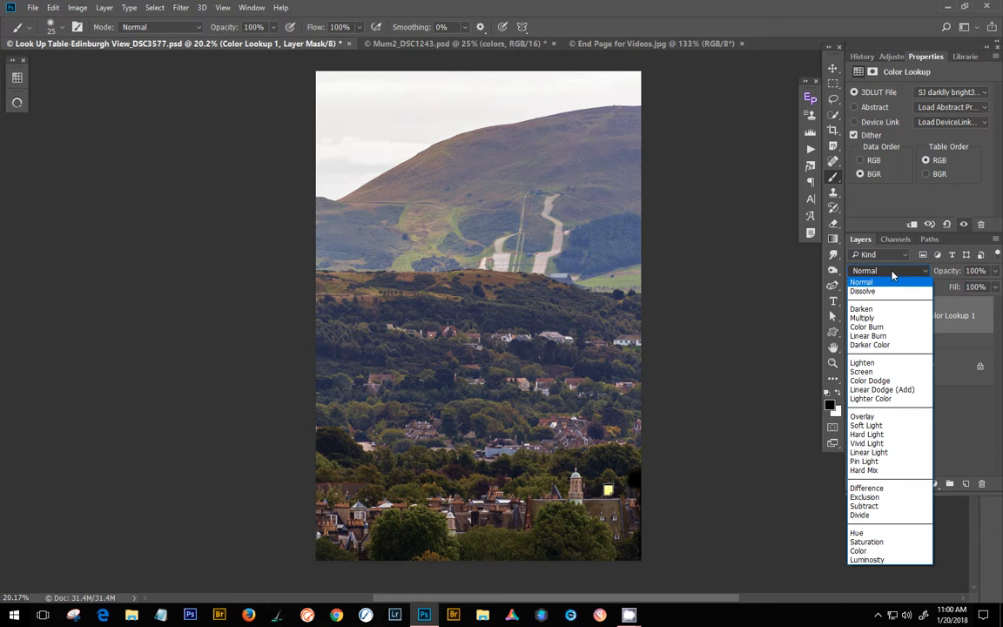
click(882, 320)
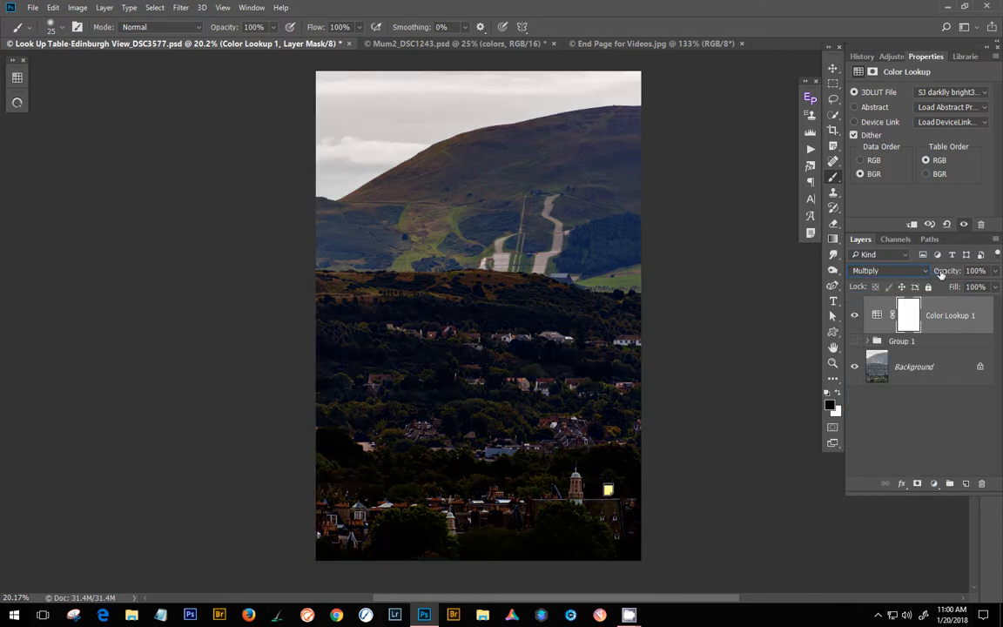
drag(952, 276, 923, 284)
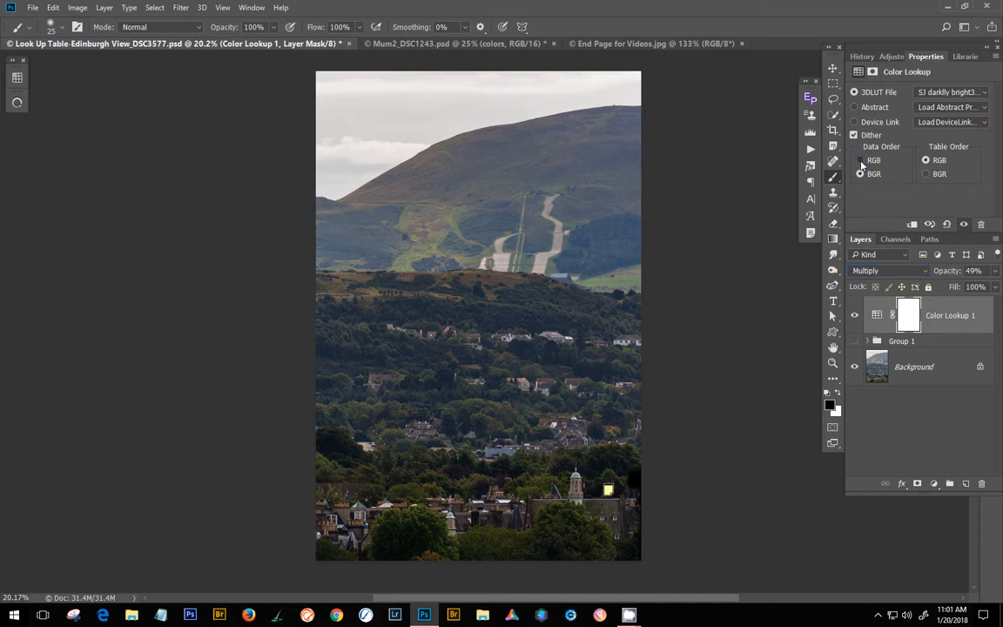
click(925, 174)
In Mum2_DSC1243.psd, add a Color Lookup adjustment layer above the colors group and load SJ darklly bright3.CUBE into it.
click(448, 44)
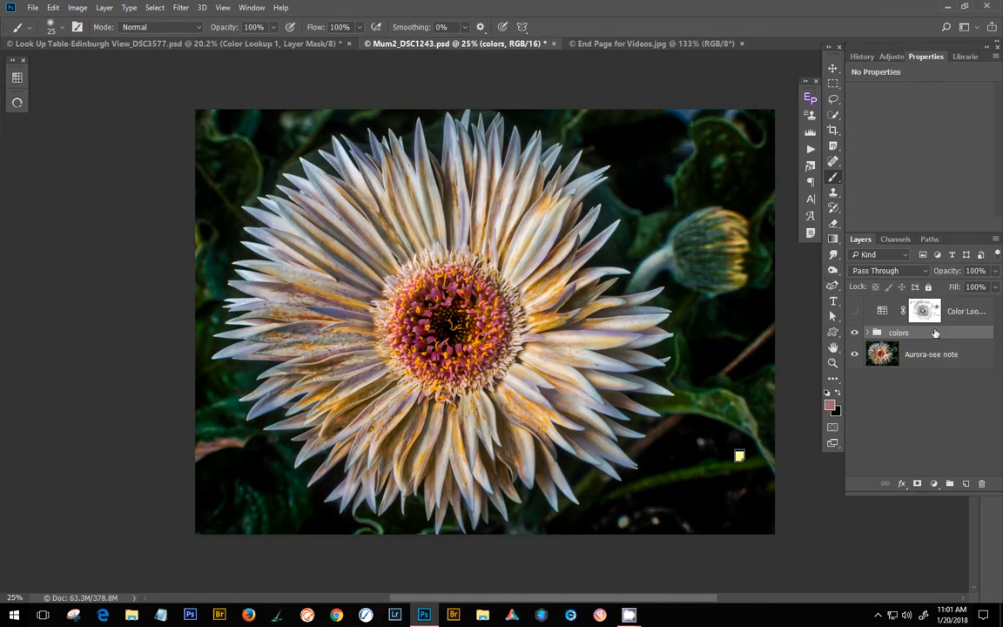
click(896, 57)
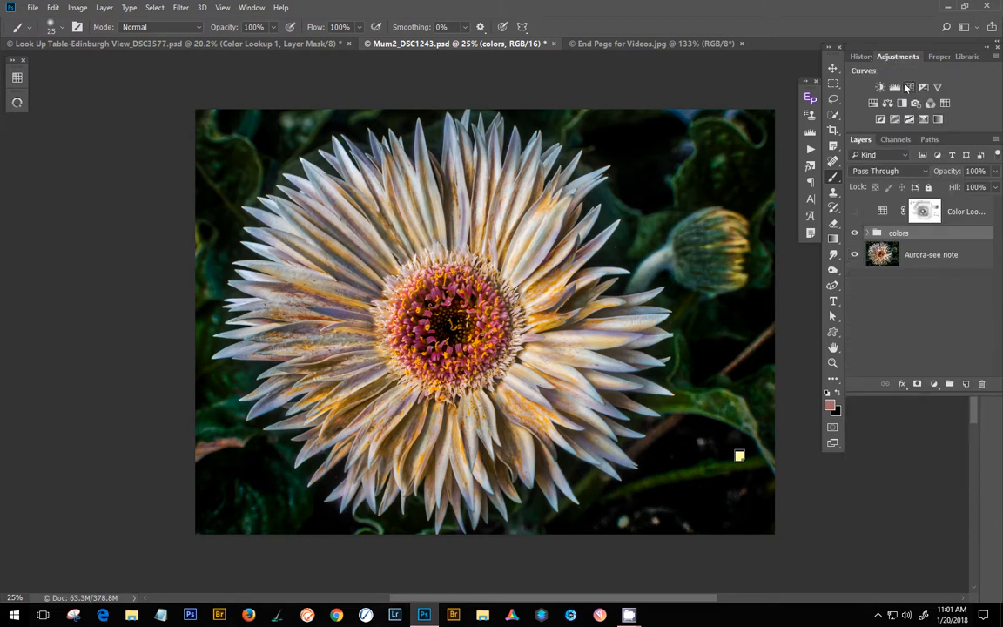
click(948, 103)
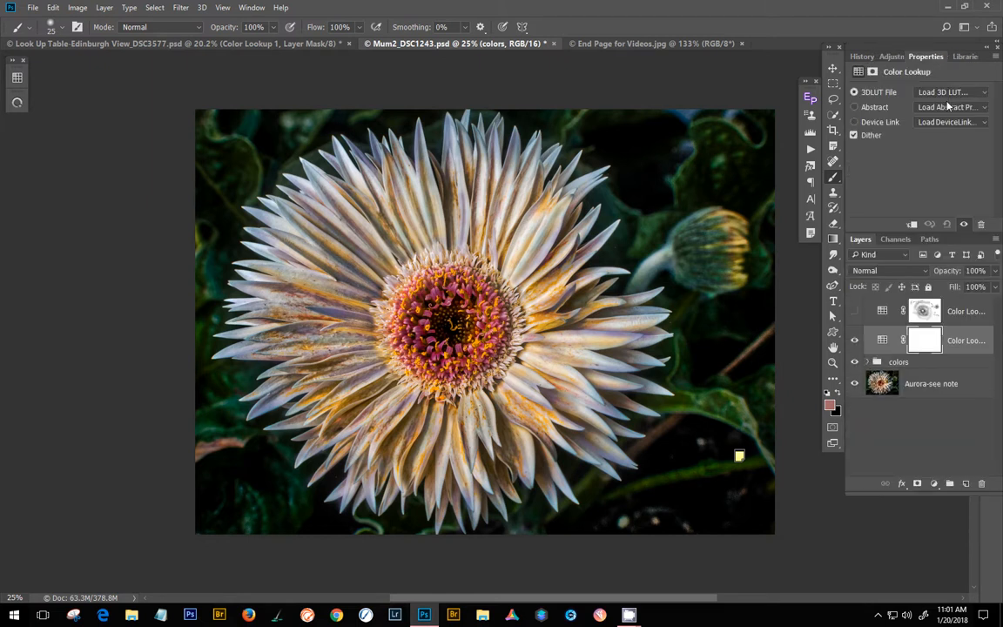
click(940, 92)
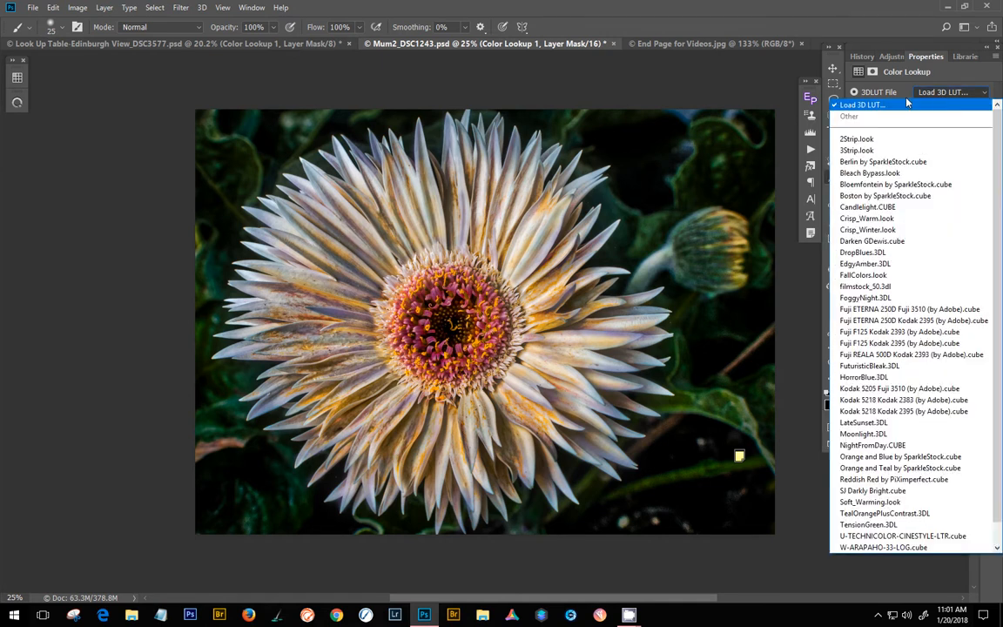
click(862, 105)
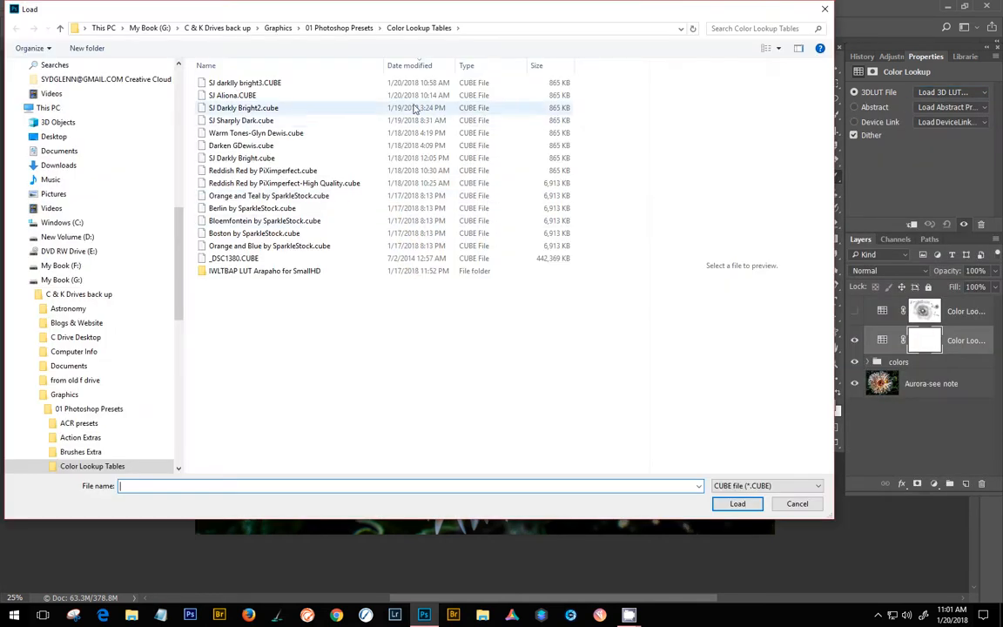
click(357, 84)
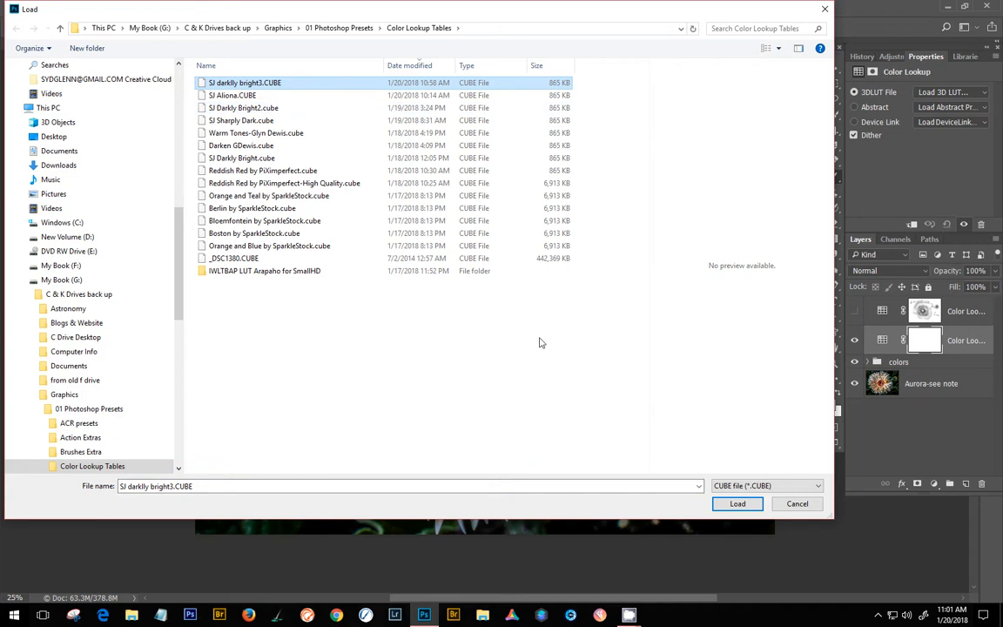
click(740, 505)
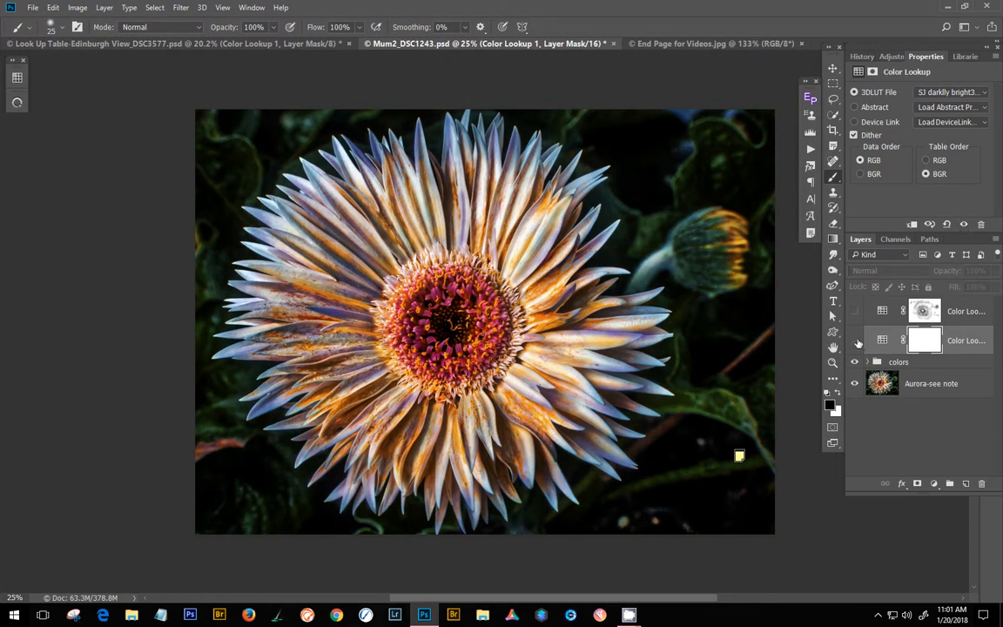
Preview the flower with and without the new lookup, and swap it for the existing Color Lookup/Orange & Blue layer.
click(855, 342)
click(855, 342)
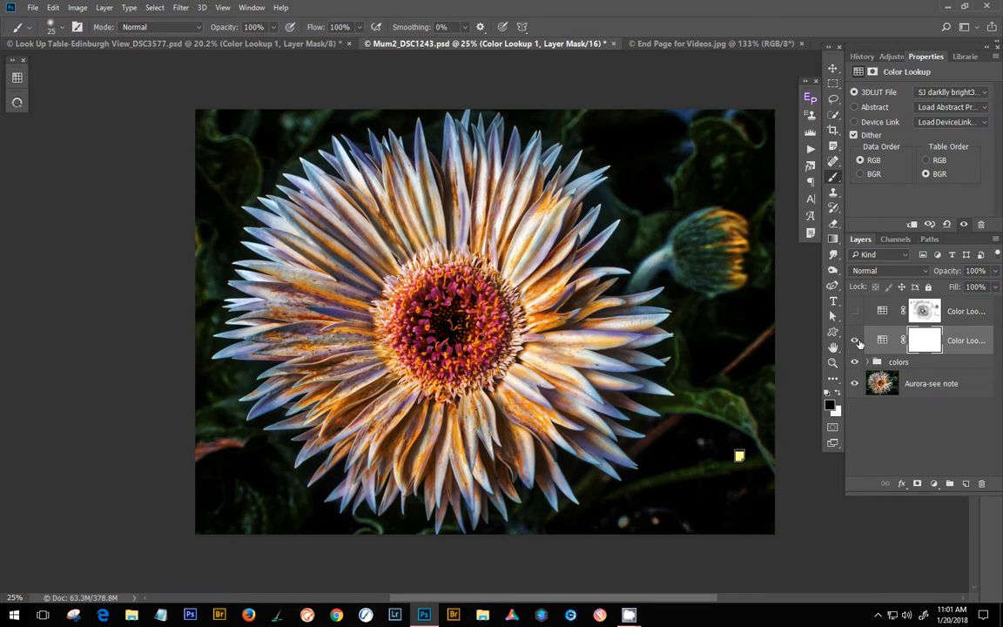
click(964, 310)
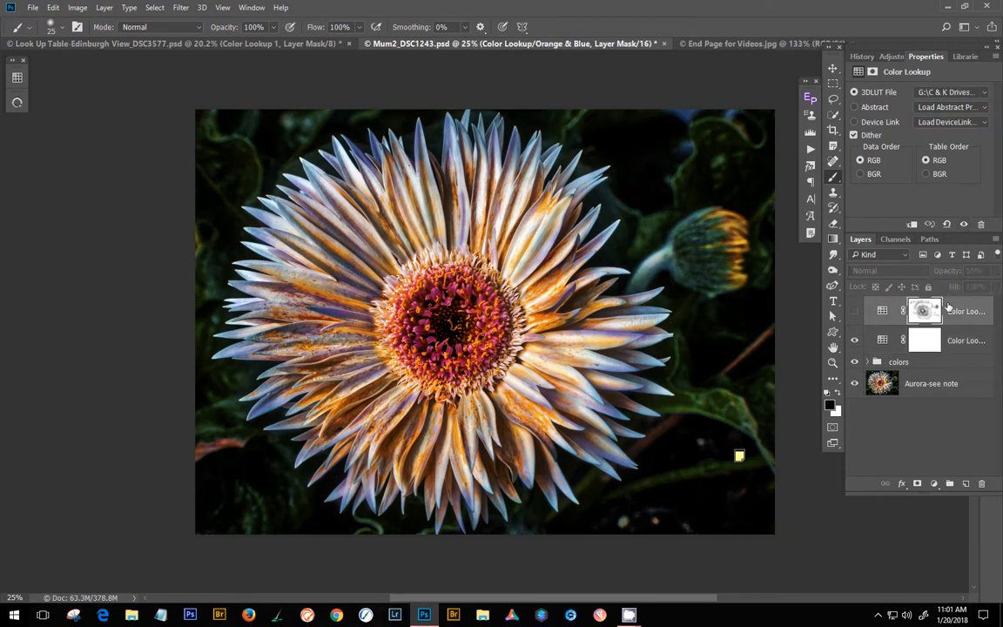
click(854, 339)
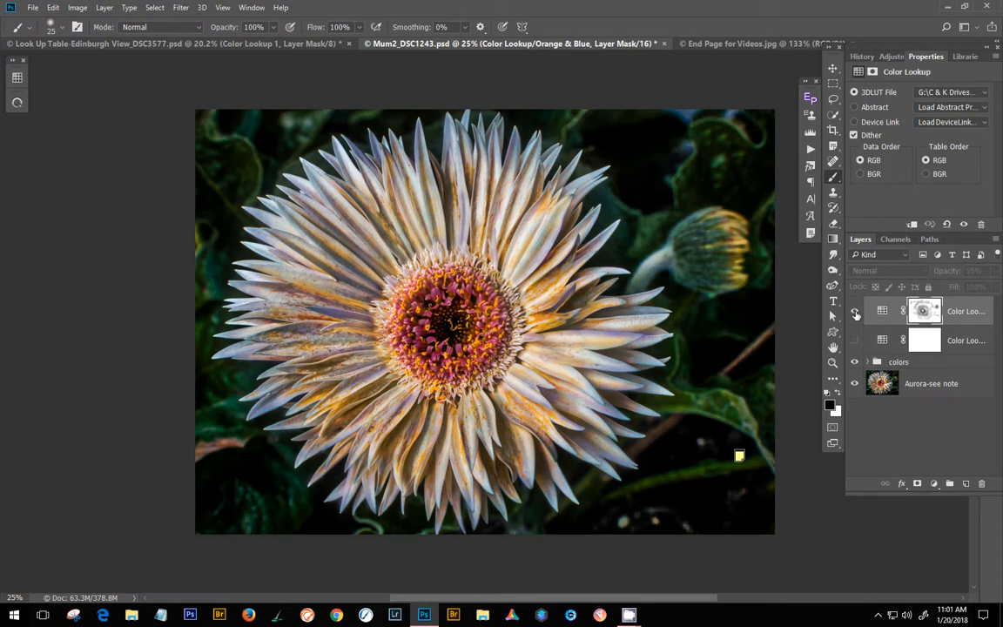
click(855, 313)
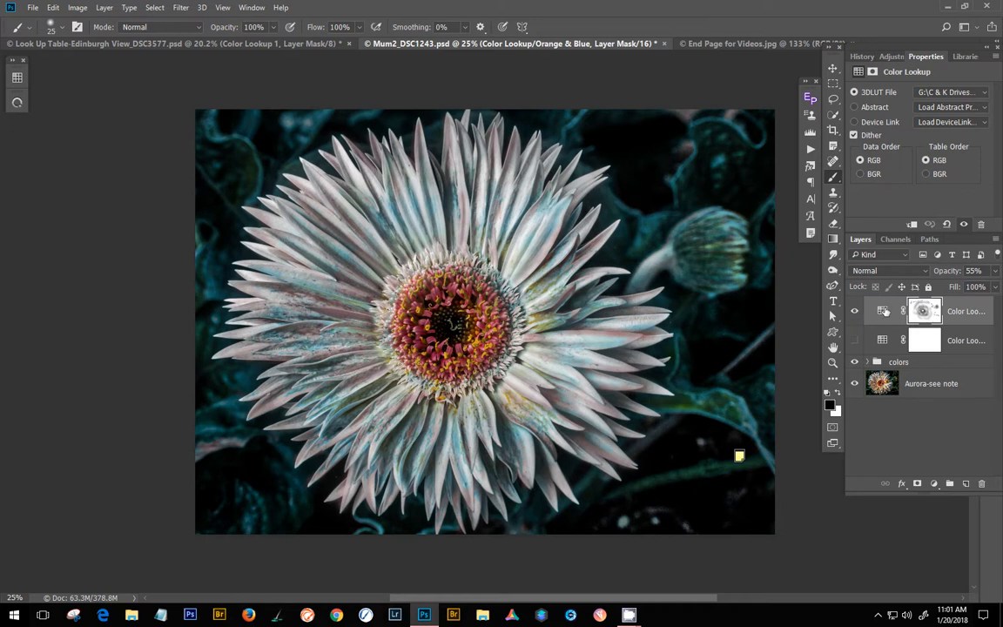
click(883, 312)
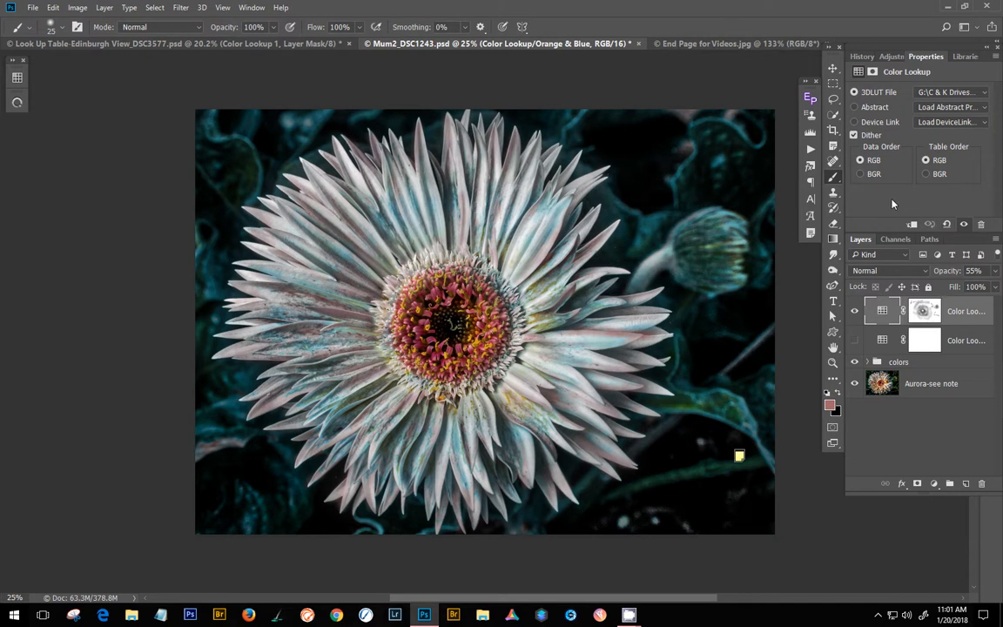
Switch to the End Page for Videos.jpg document.
click(688, 43)
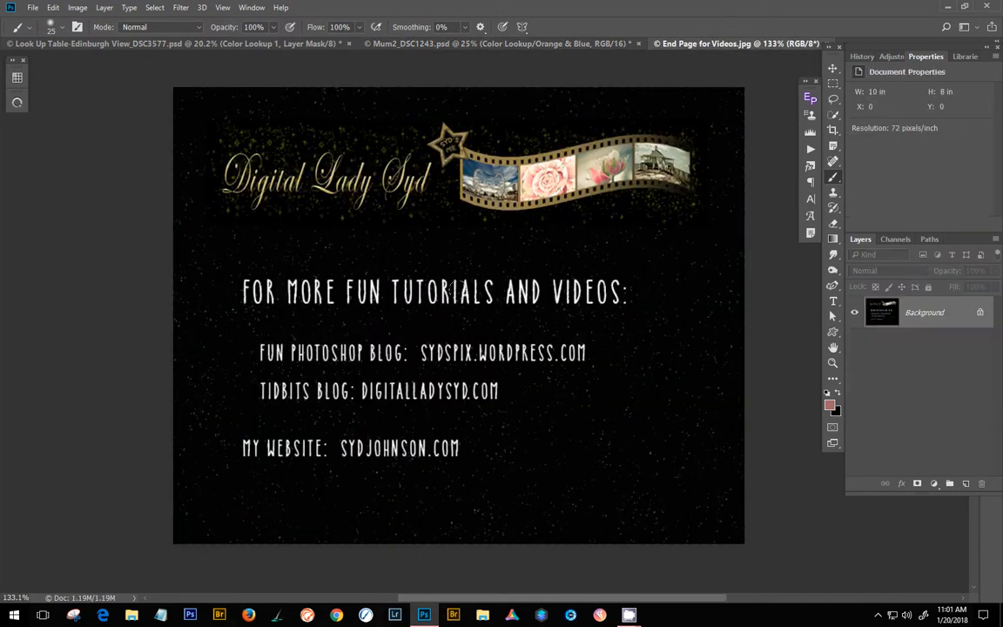